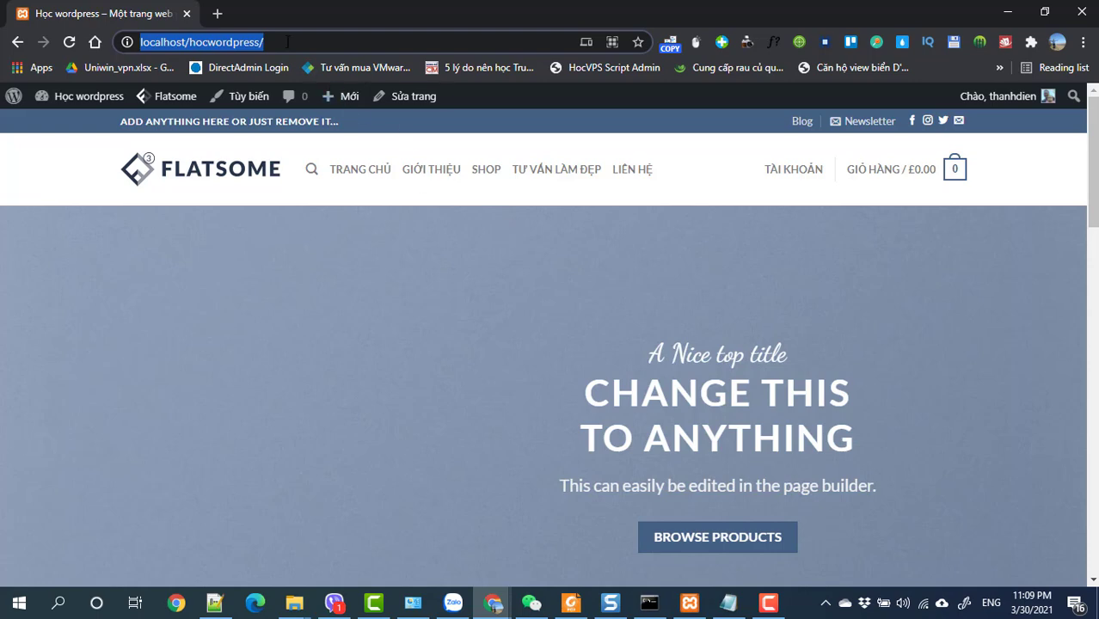
Step: Open the WordPress admin dashboard of the local site at localhost/hocwordpress/wp-admin
click(287, 42)
text(wp-admin)
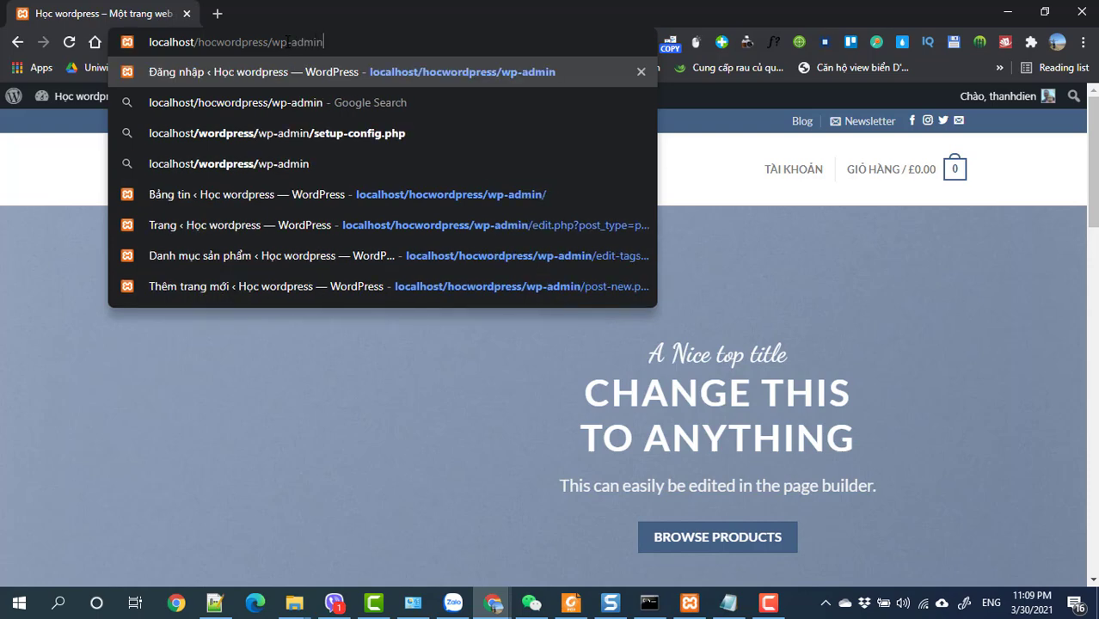
key(Return)
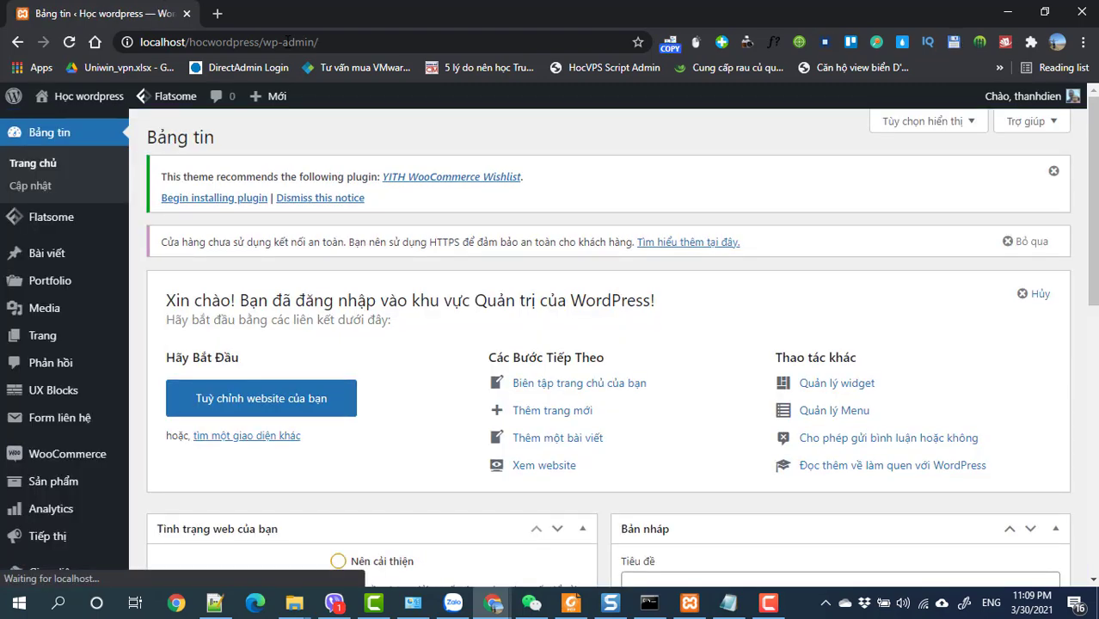
Step: Open demo8.thanhdientech.com/webdemo in a new browser tab and examine the post layout of its Tư vấn làm đẹp category
click(217, 14)
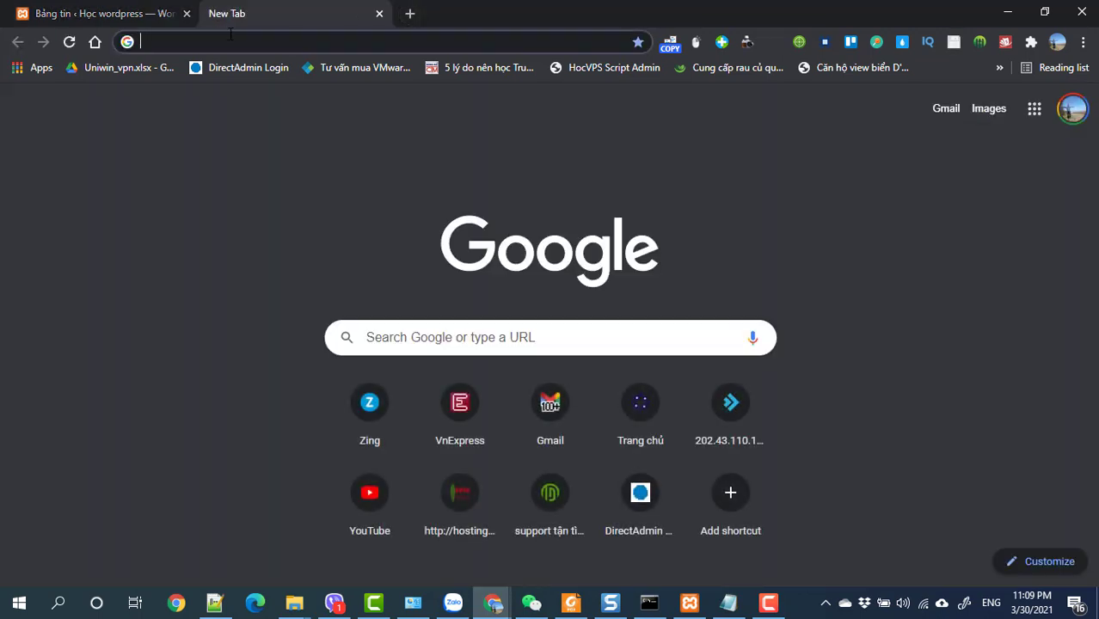
text(demo)
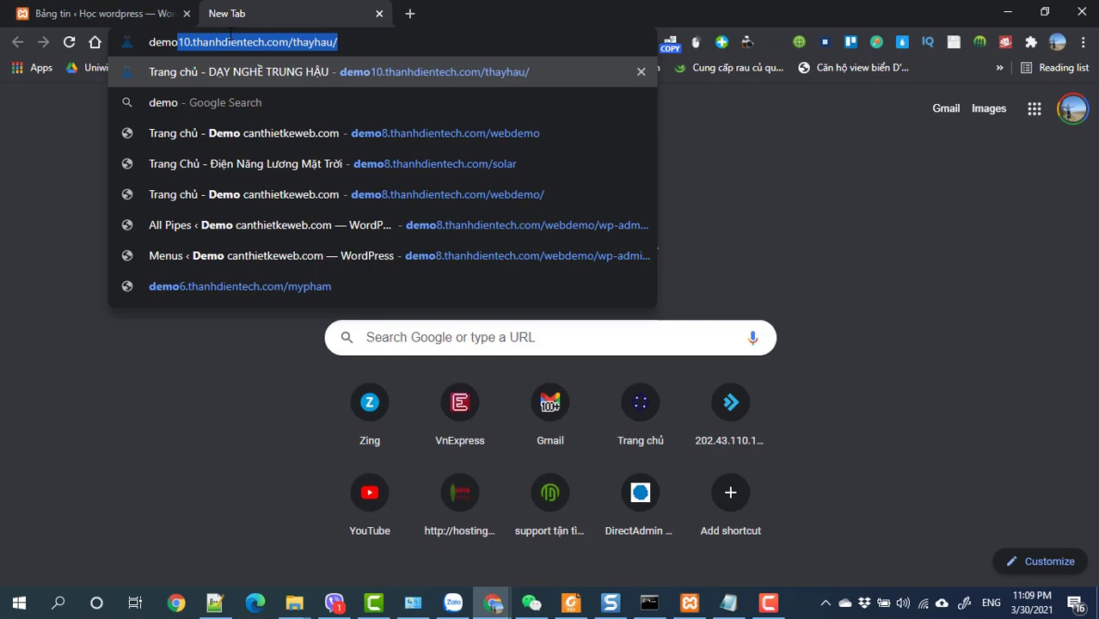
text(8)
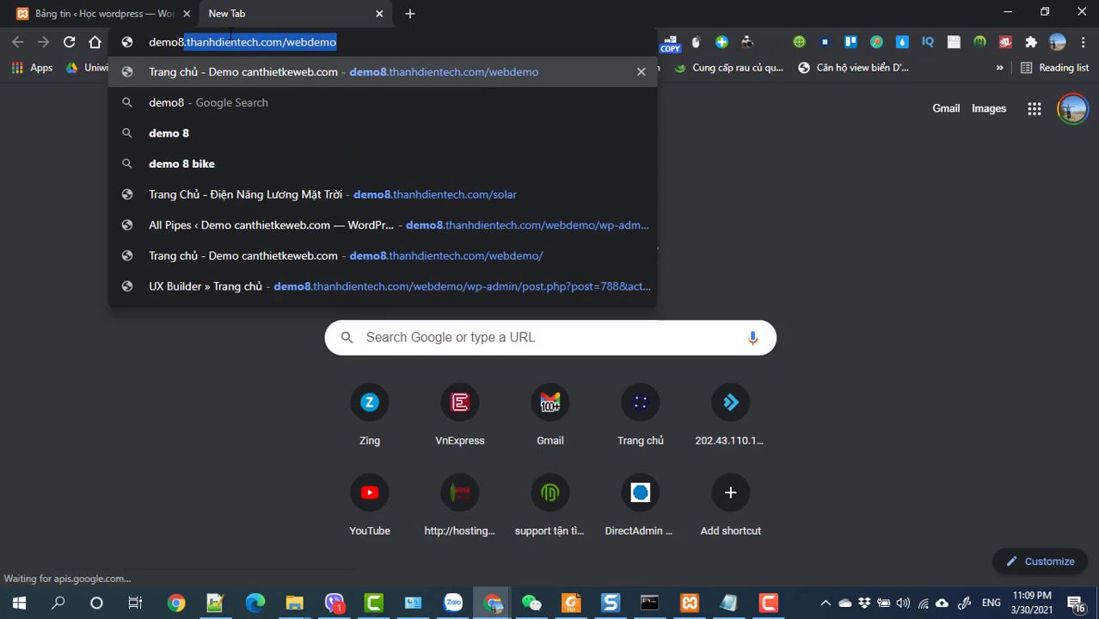
click(307, 75)
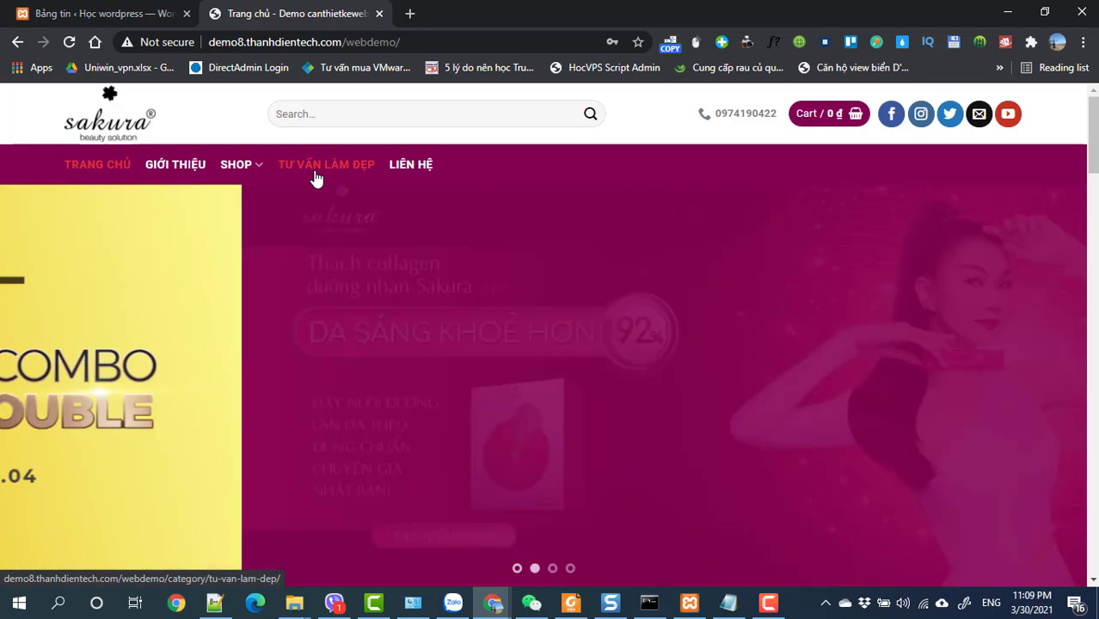
click(316, 176)
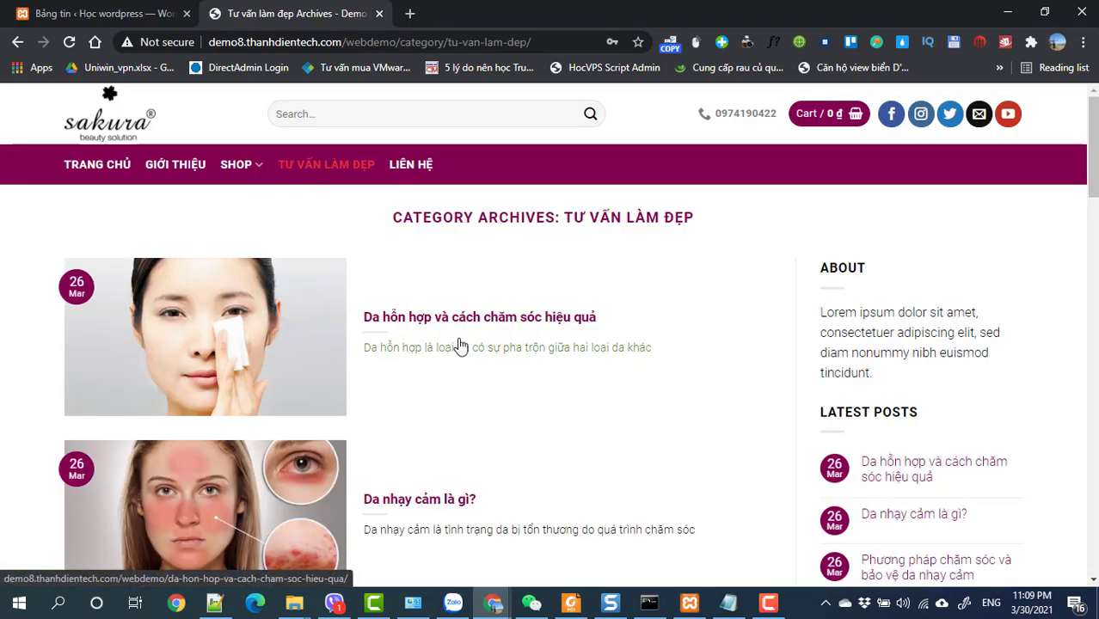
scroll(460, 344, down, 2)
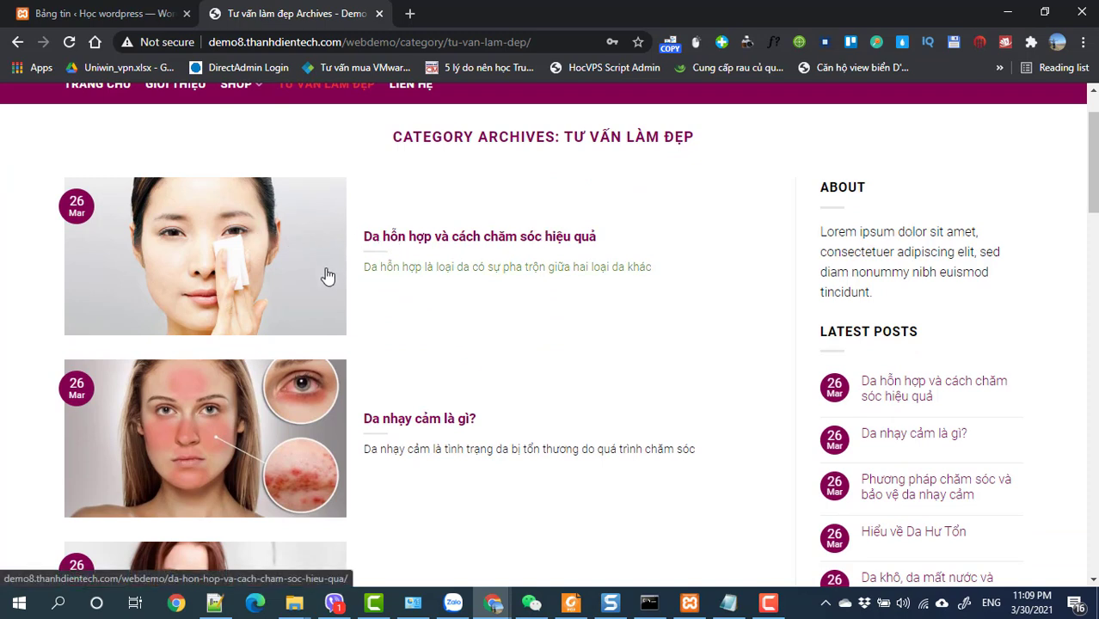
Step: Return to the local site's dashboard, open the posts list and start a new post to examine the default editor
click(99, 14)
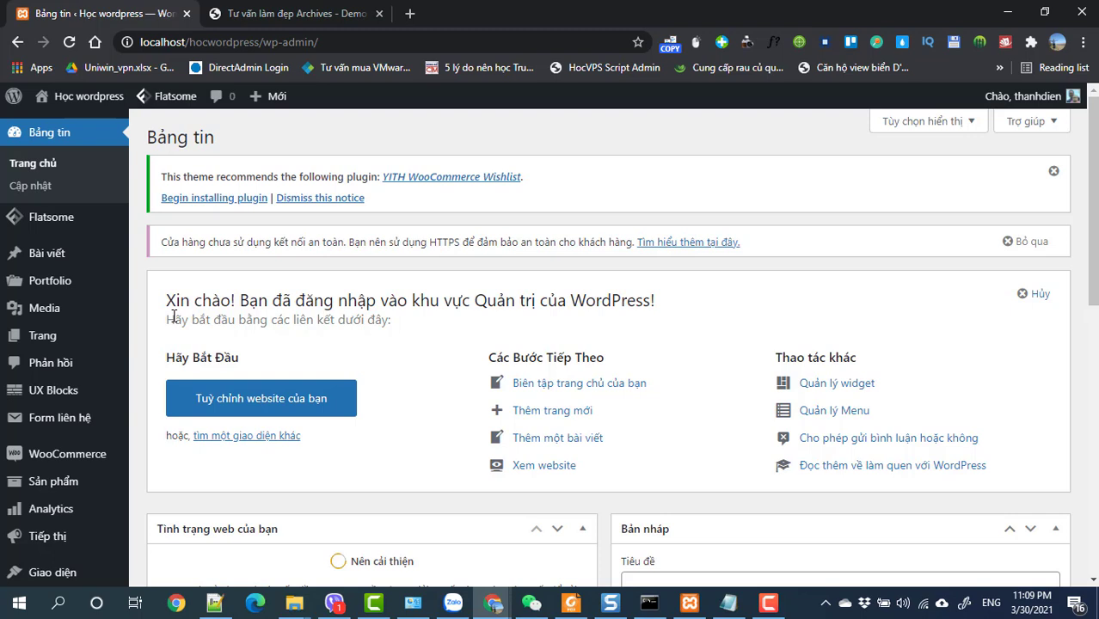
mouse_move(98, 291)
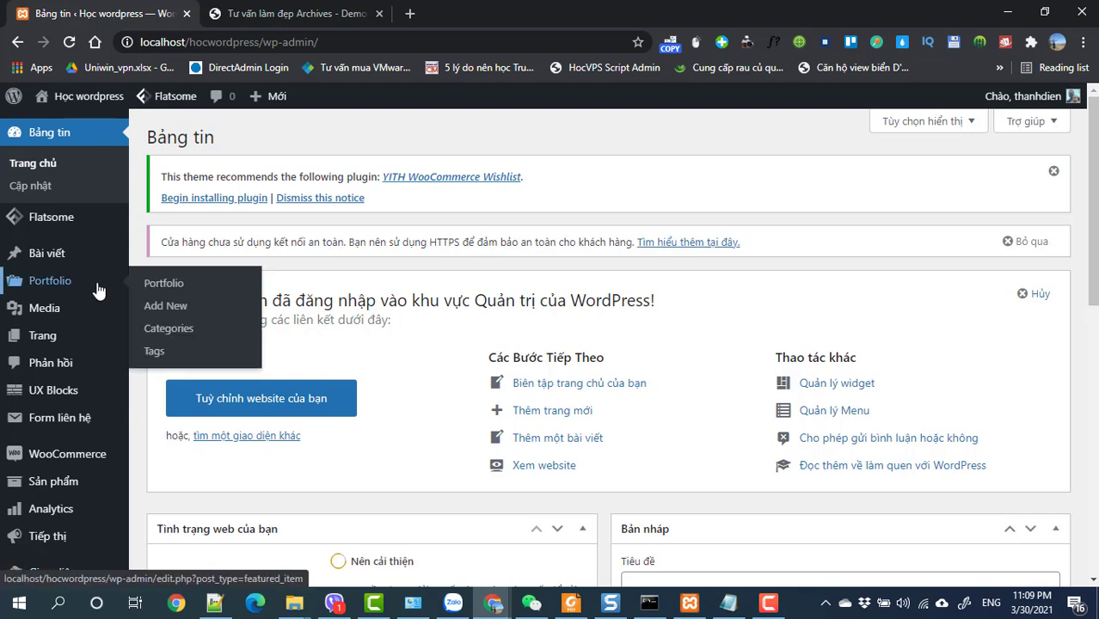
mouse_move(69, 251)
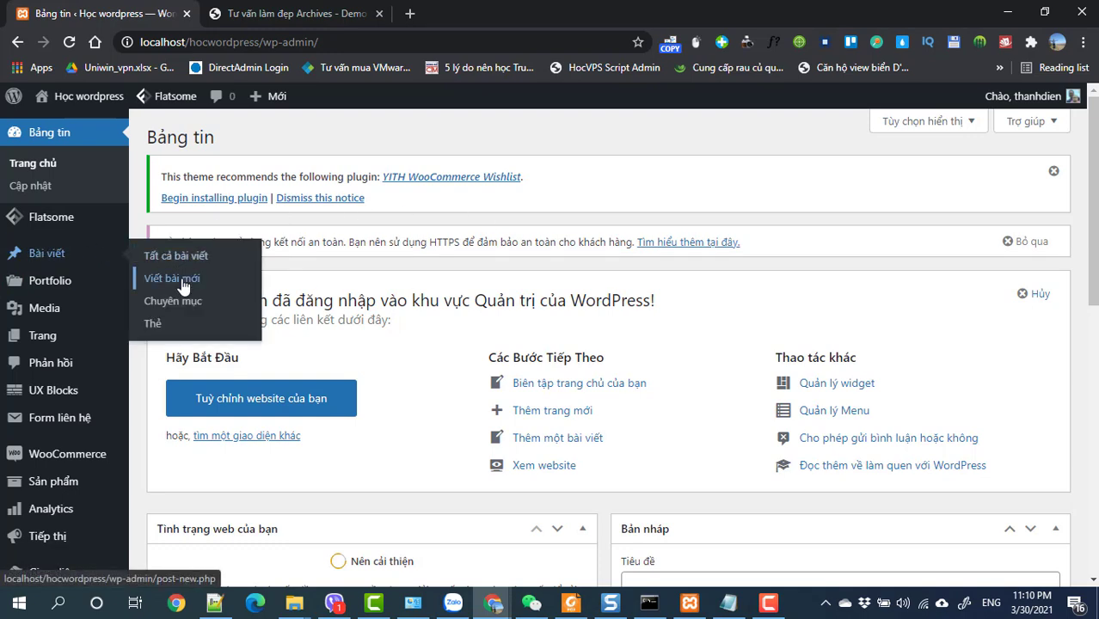
click(177, 262)
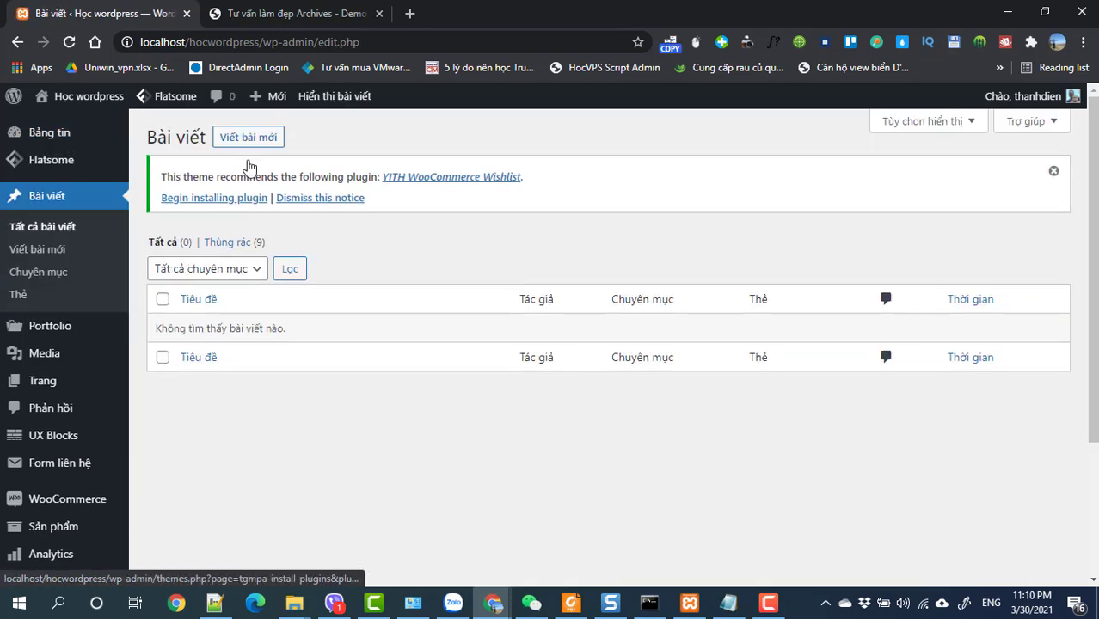
click(249, 138)
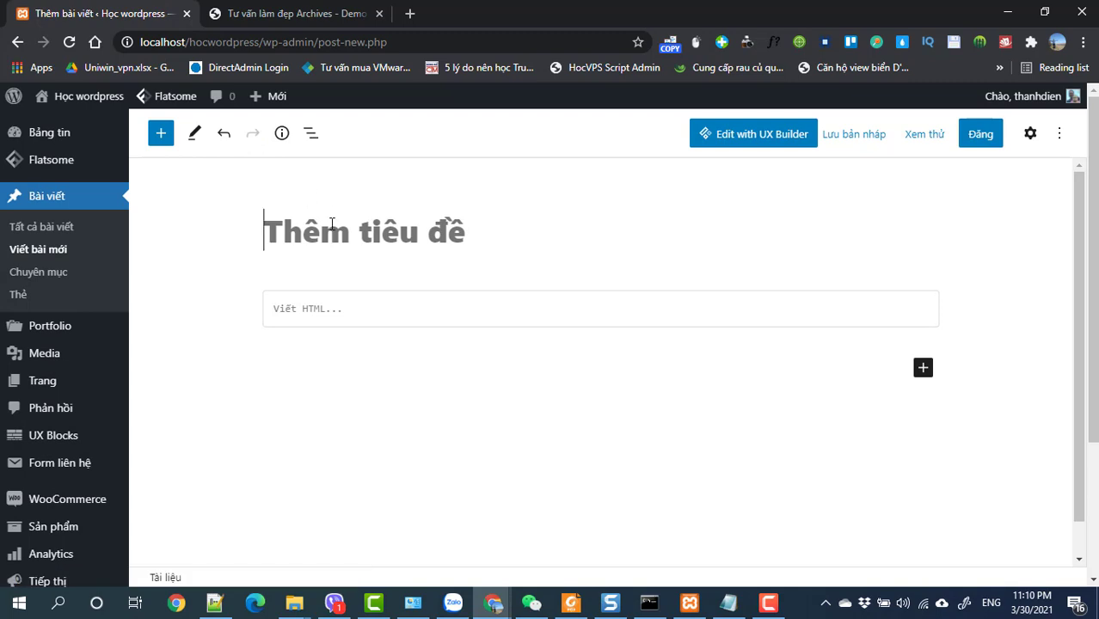
click(307, 303)
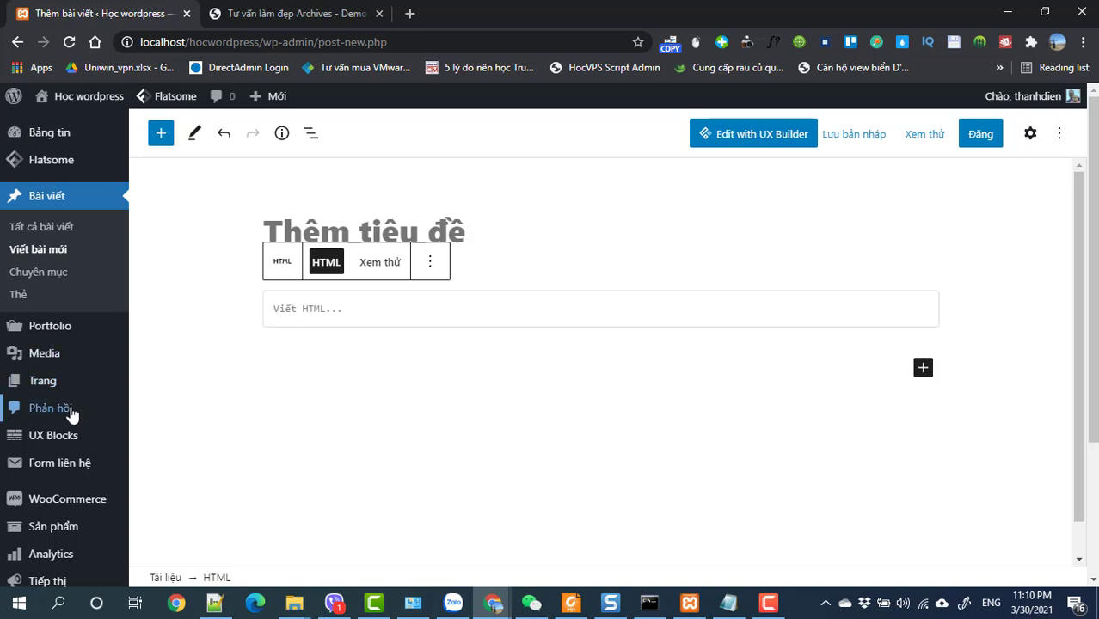
Step: Leave the new post unsaved and search the catalogue of new plugins for "wp-extra"
scroll(72, 415, down, 3)
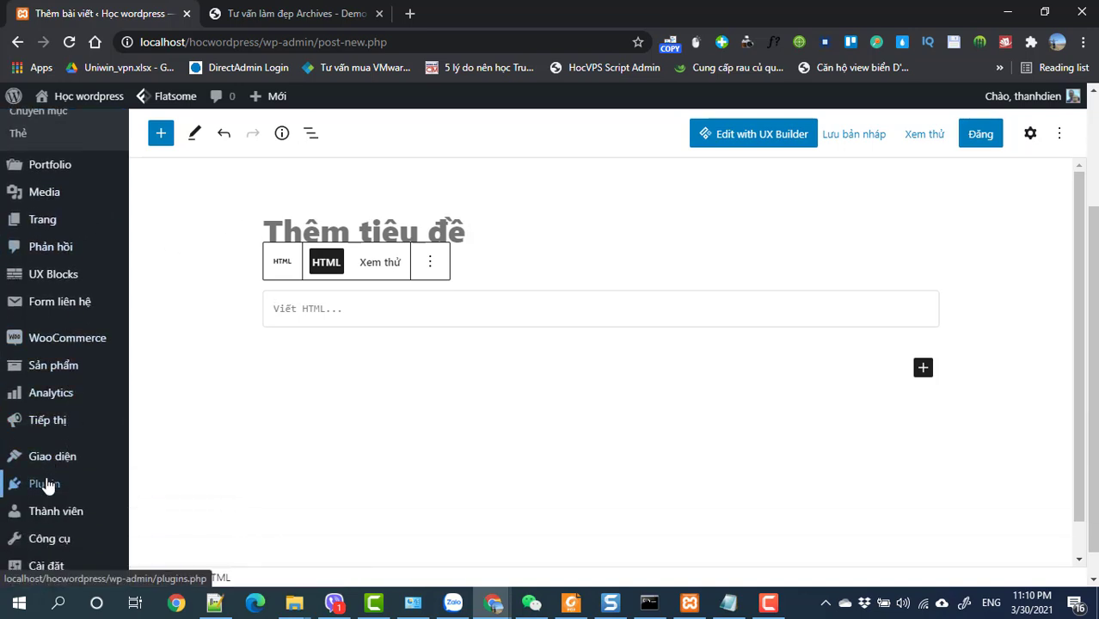
click(45, 484)
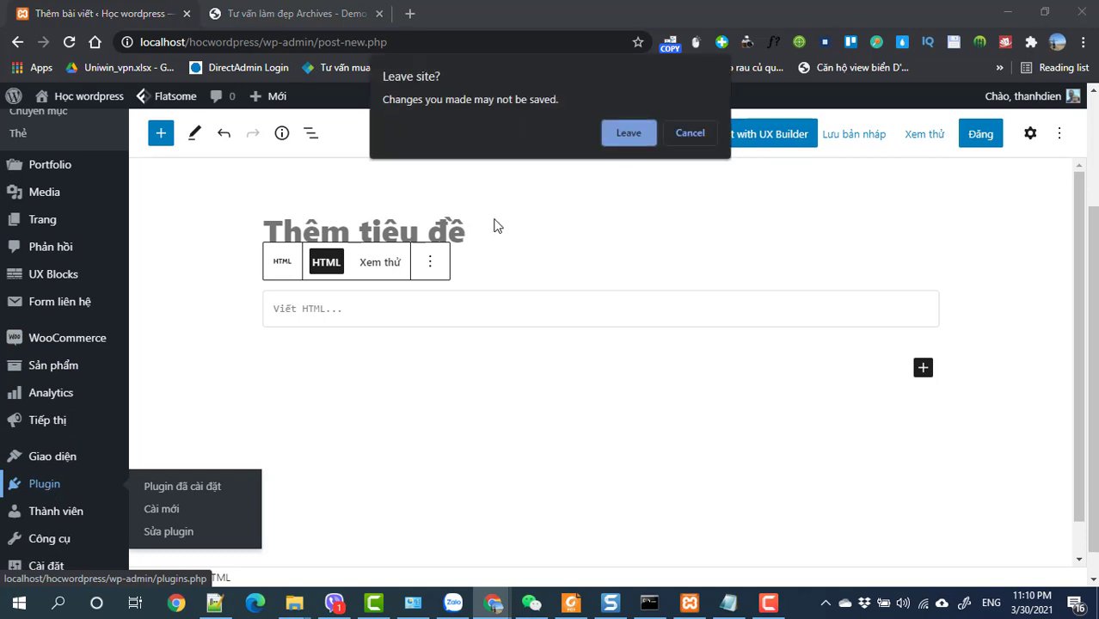
click(612, 133)
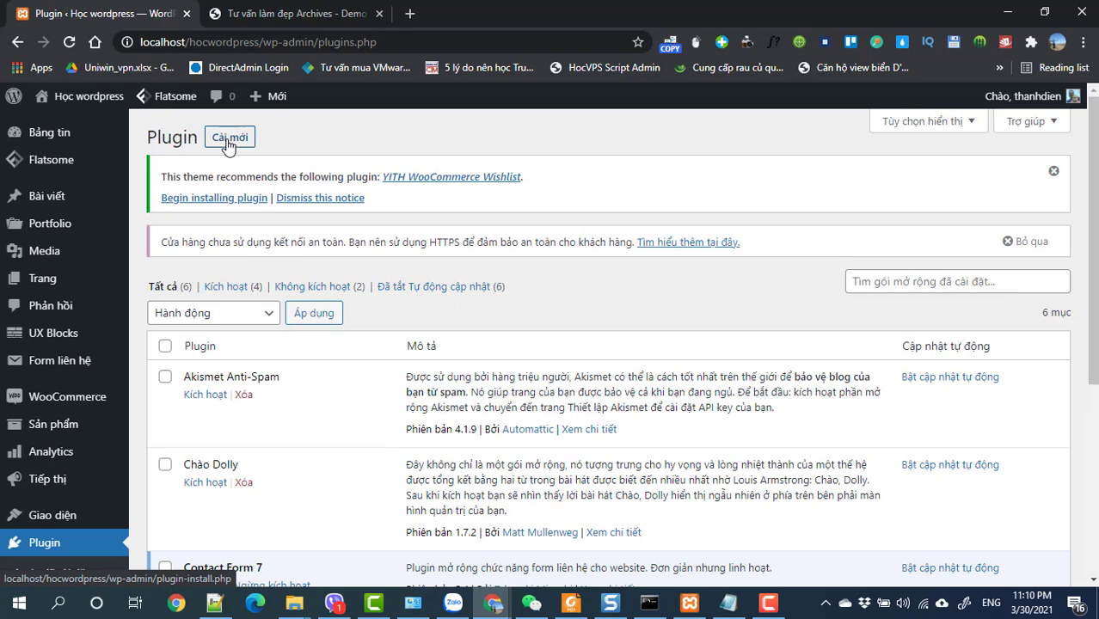
click(227, 148)
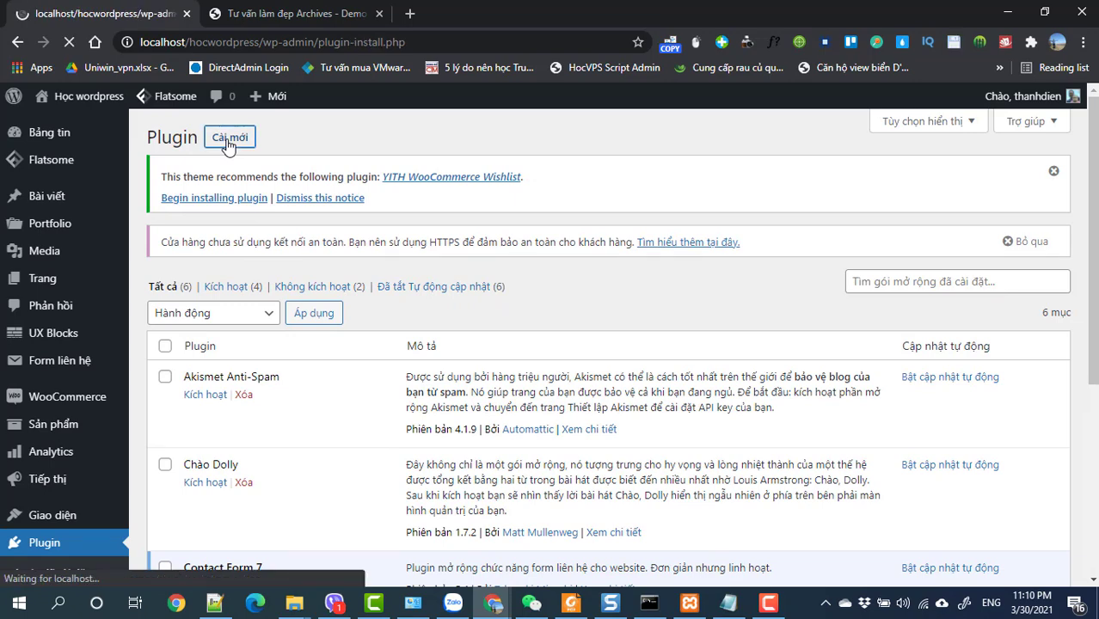
click(902, 243)
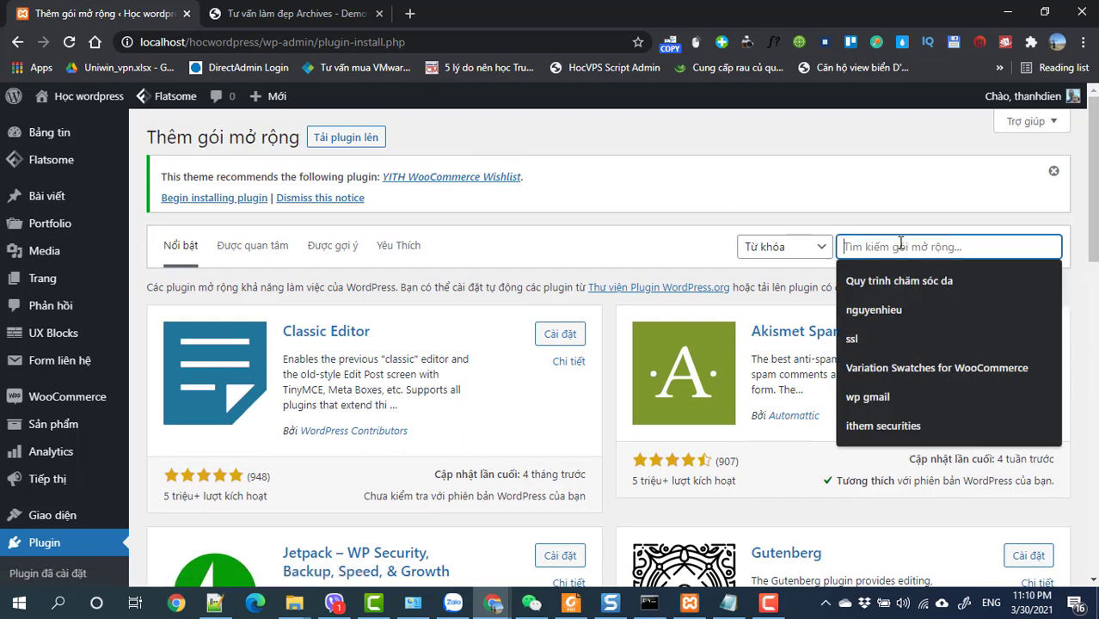
text(wp-)
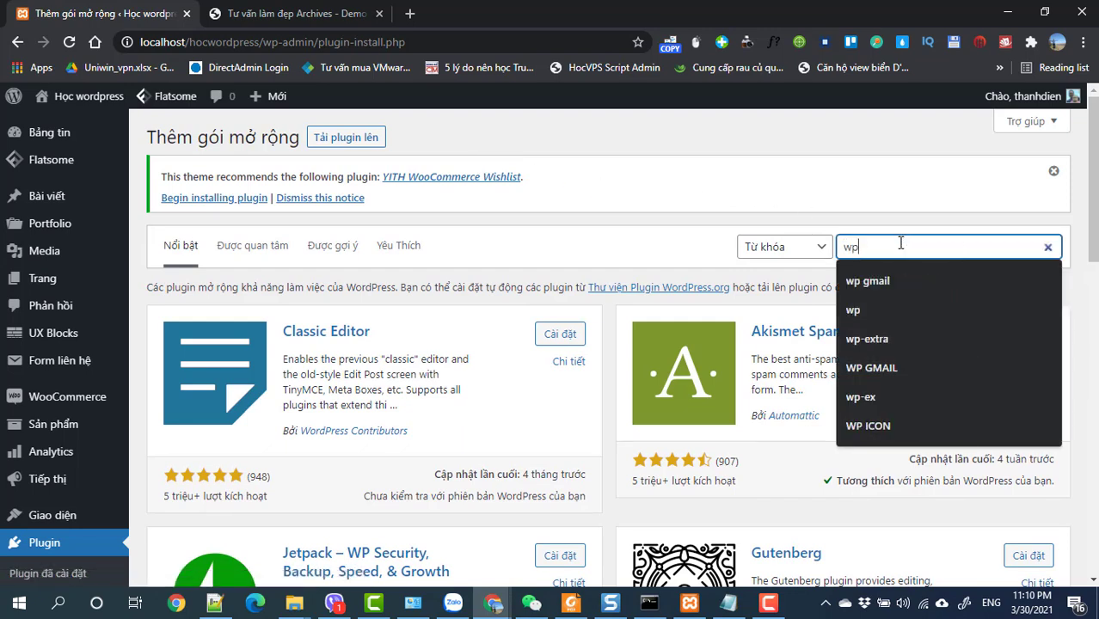
key(Down)
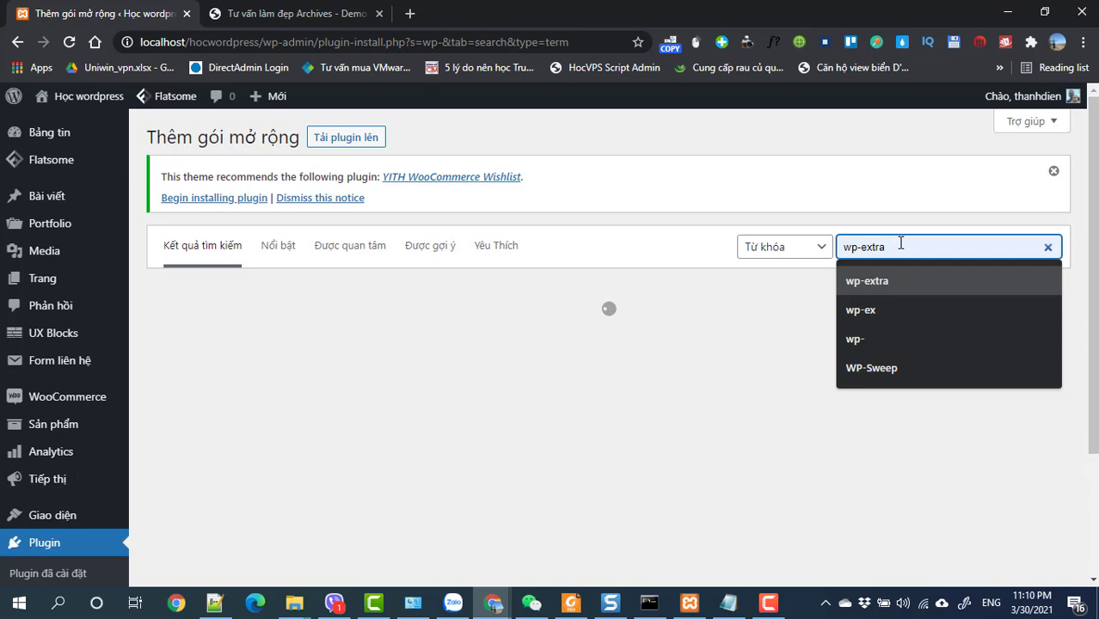
key(Return)
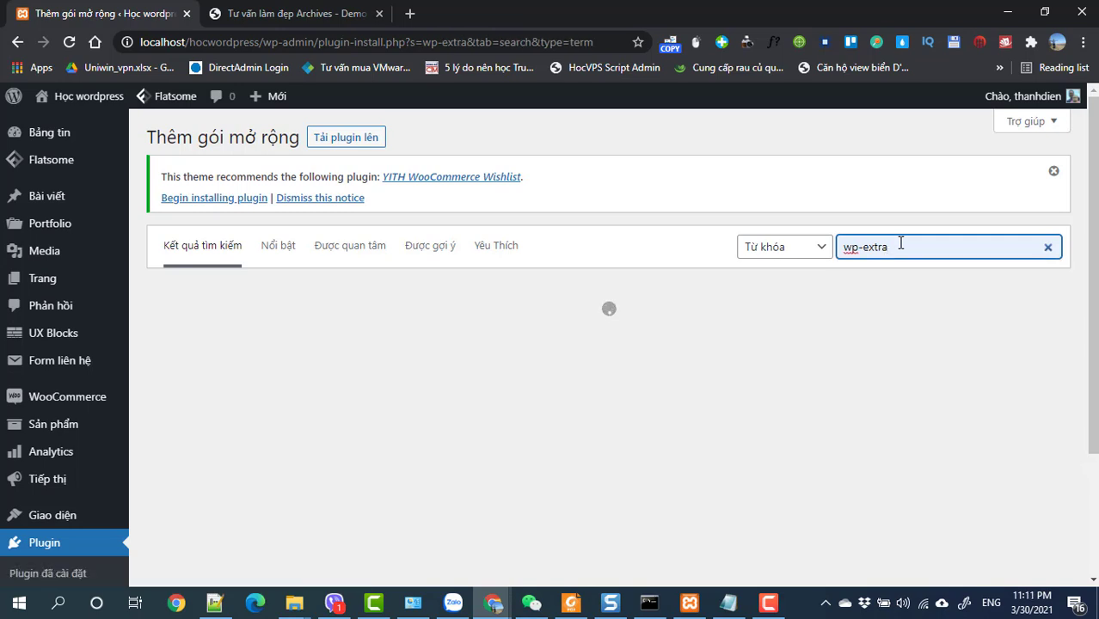
Step: Install and activate the WP Extra plugin by COP
scroll(548, 430, down, 2)
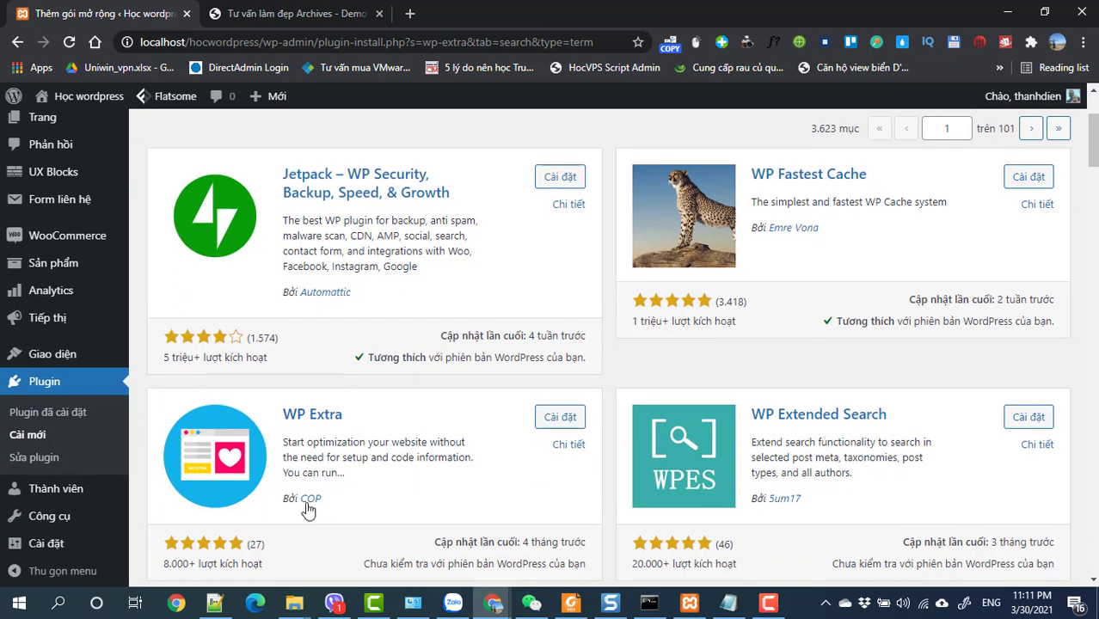
click(550, 419)
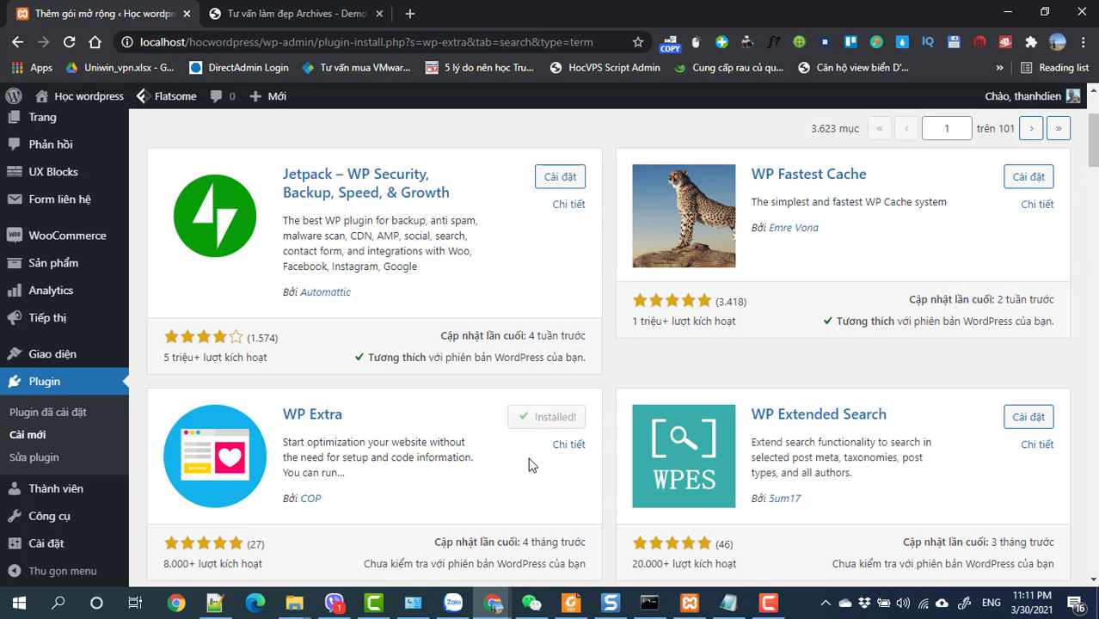
click(543, 421)
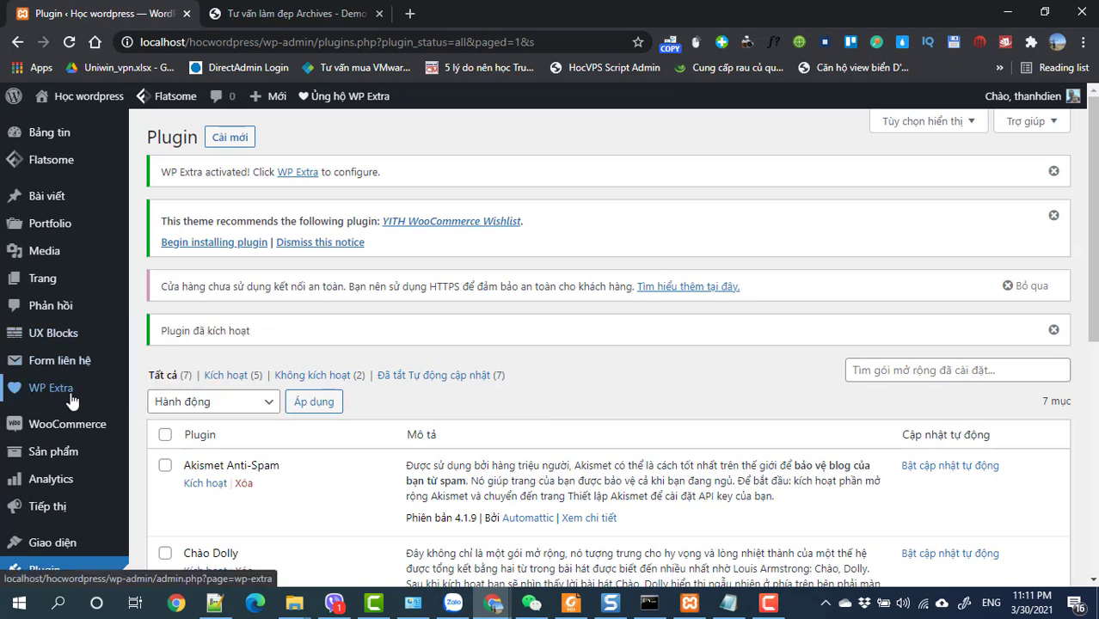
Step: In the WP Extra configuration, set Tắt Gutenberg to Tất cả and Thêm MCE editor to MCE Editor (Flatsome)
scroll(279, 408, down, 5)
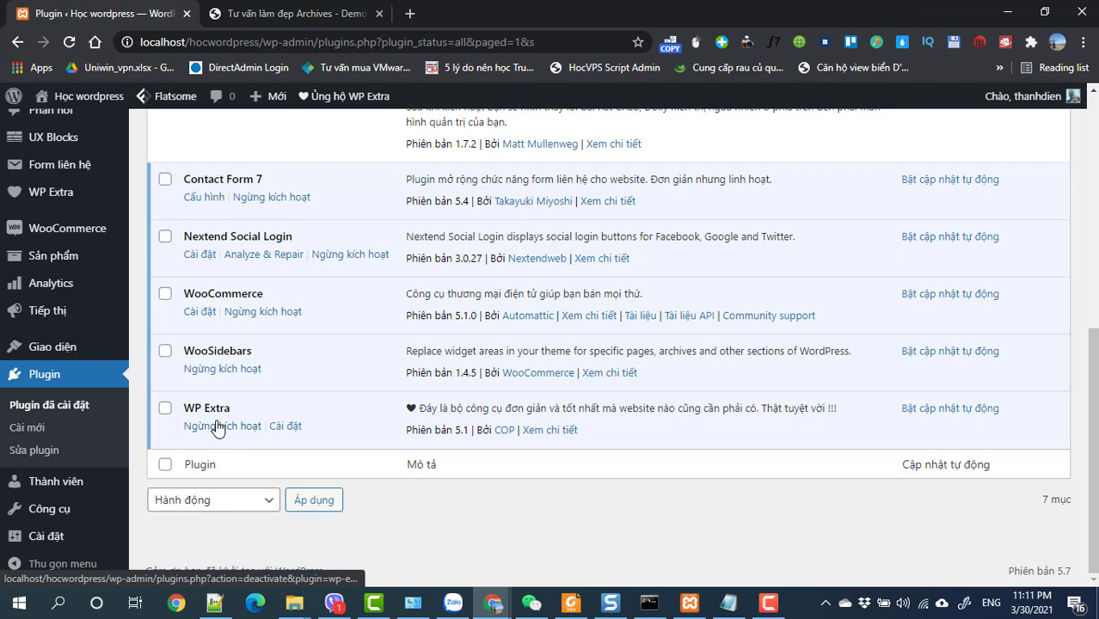
scroll(216, 422, up, 1)
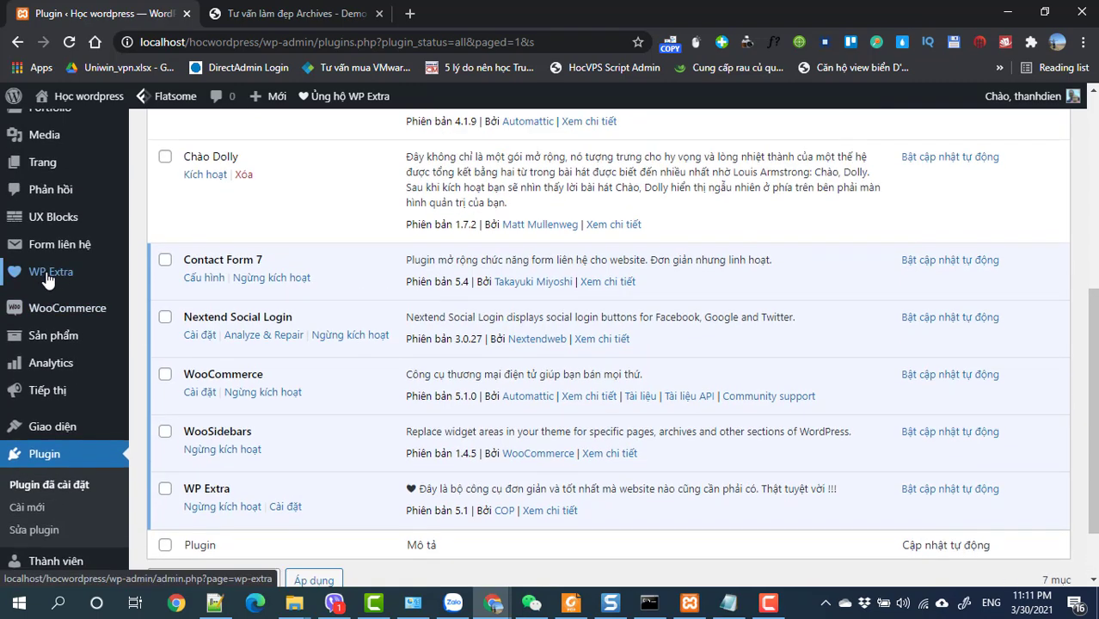
click(49, 280)
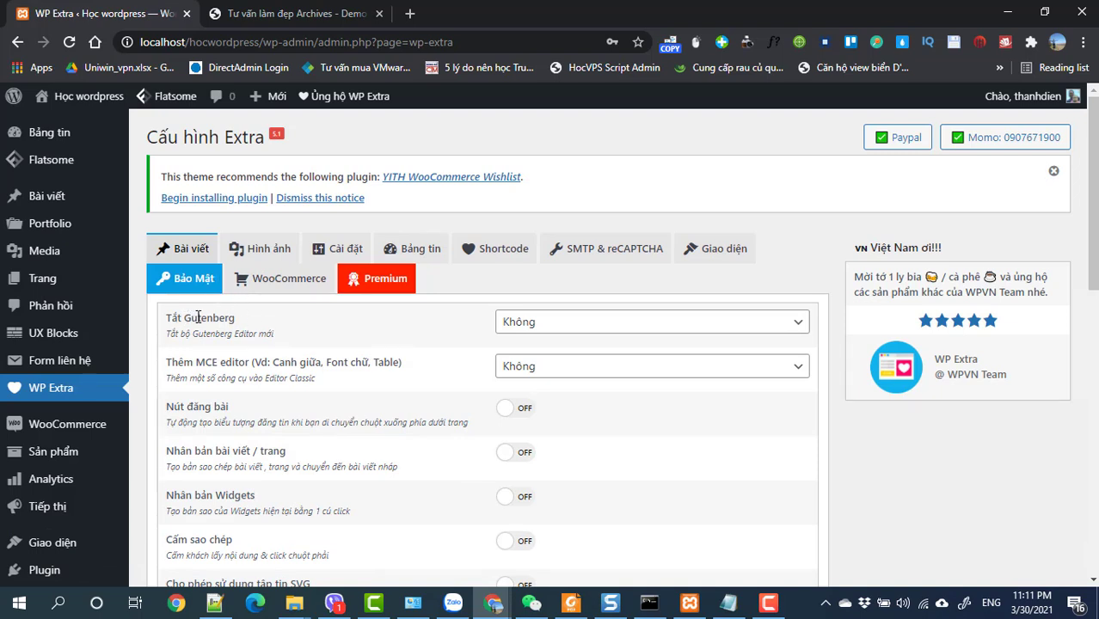
click(537, 321)
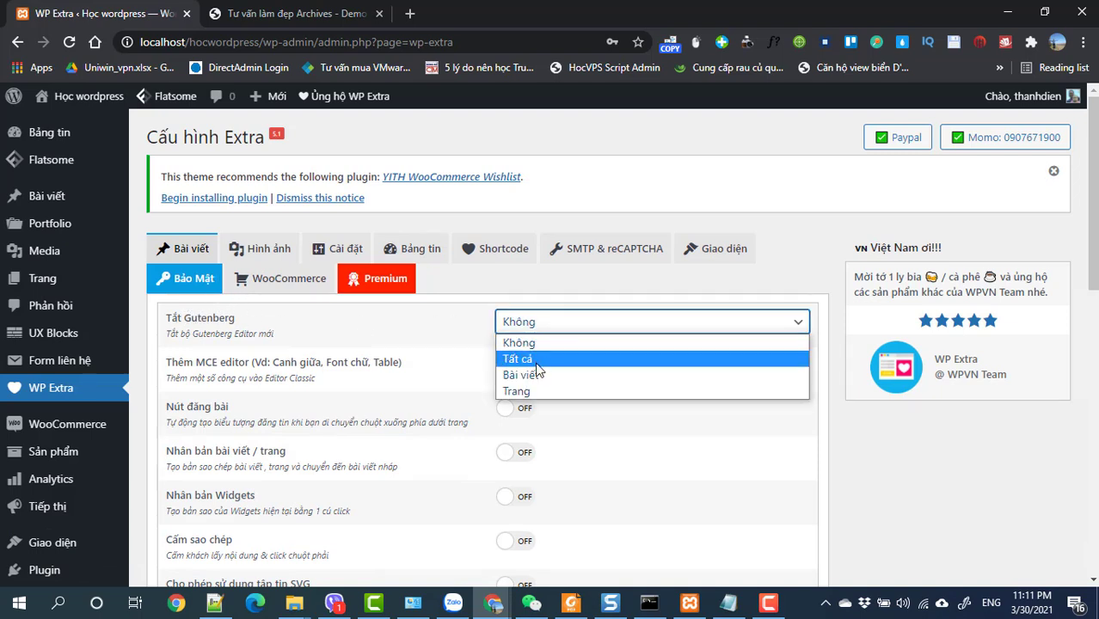
click(535, 361)
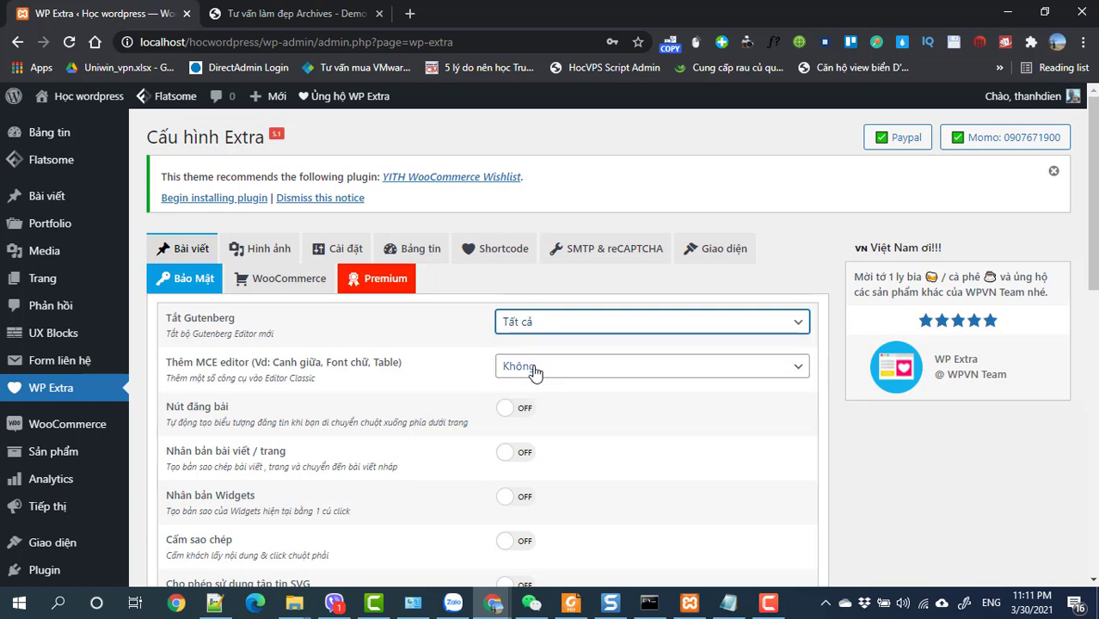
click(534, 369)
click(535, 414)
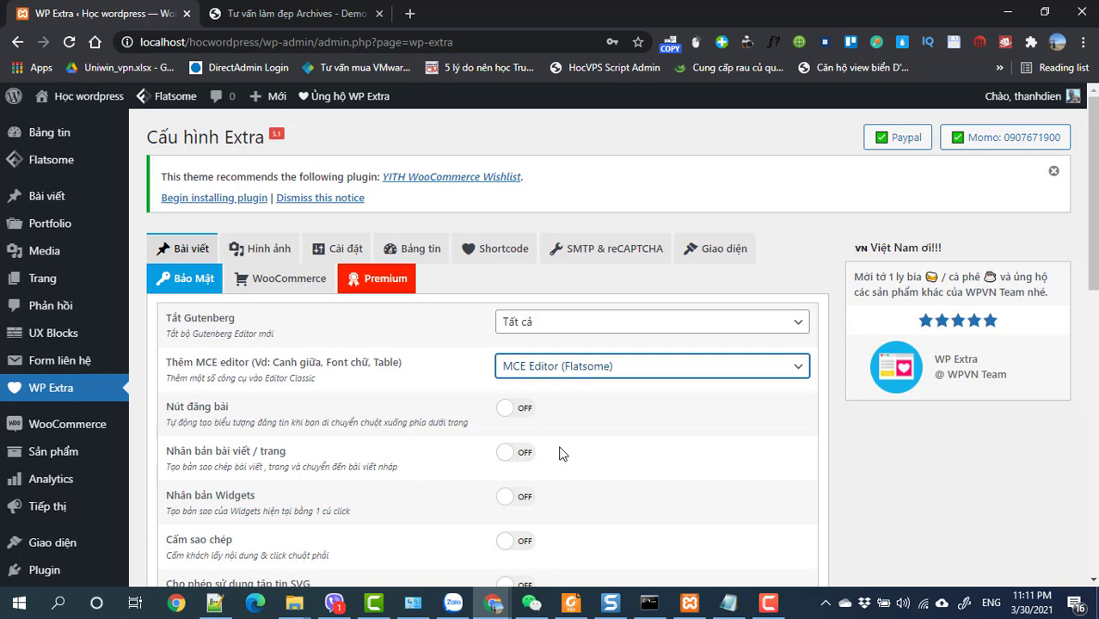
Step: Turn on the Nút đăng bài, Nhân bản bài viết / trang, Nhân bản Widgets and Cho phép sử dụng tập tin SVG options
click(519, 409)
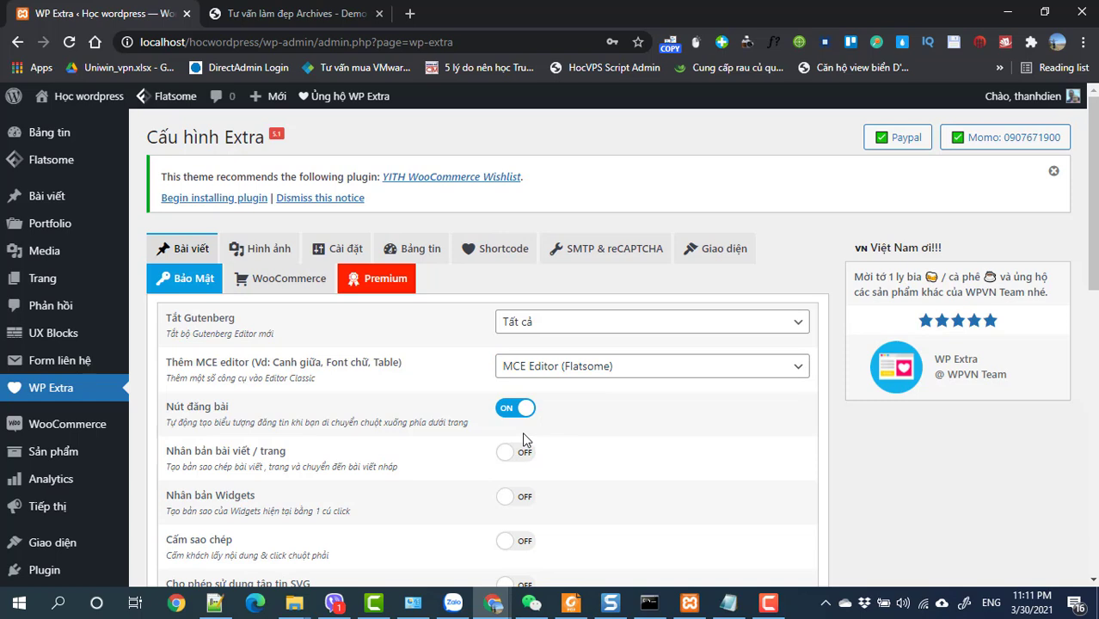
click(526, 461)
click(525, 504)
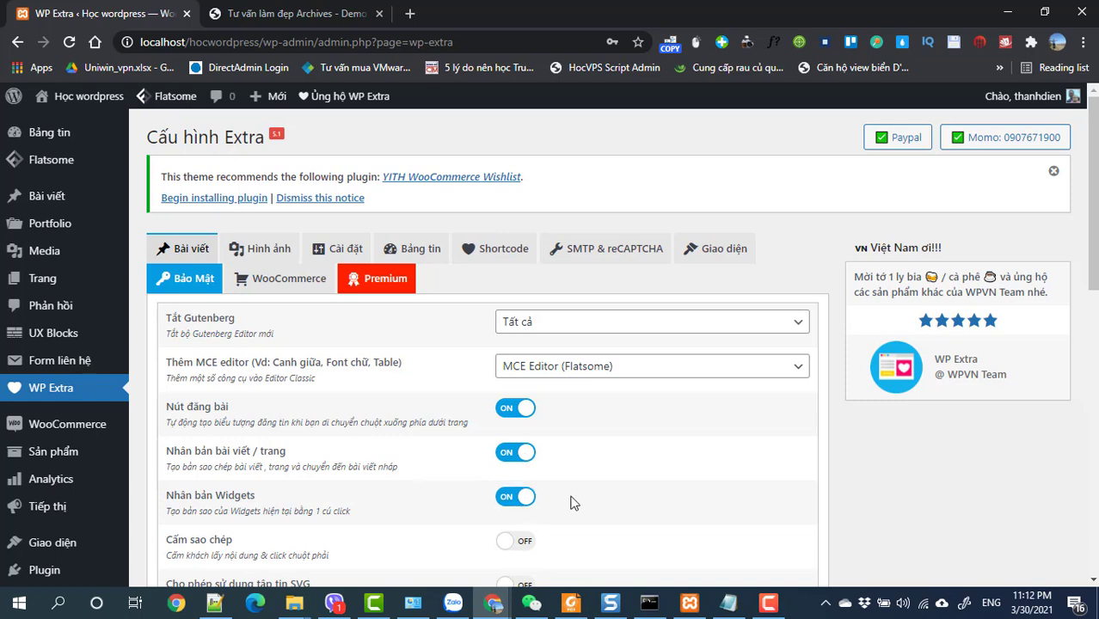
scroll(561, 503, down, 1)
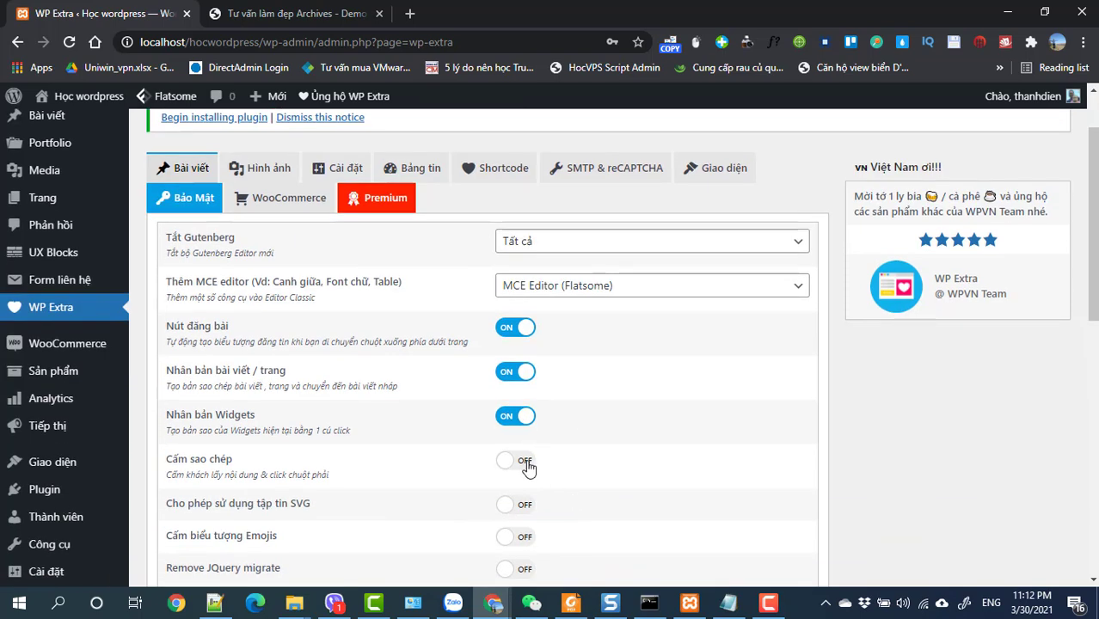
scroll(528, 467, down, 1)
click(521, 424)
scroll(537, 467, down, 3)
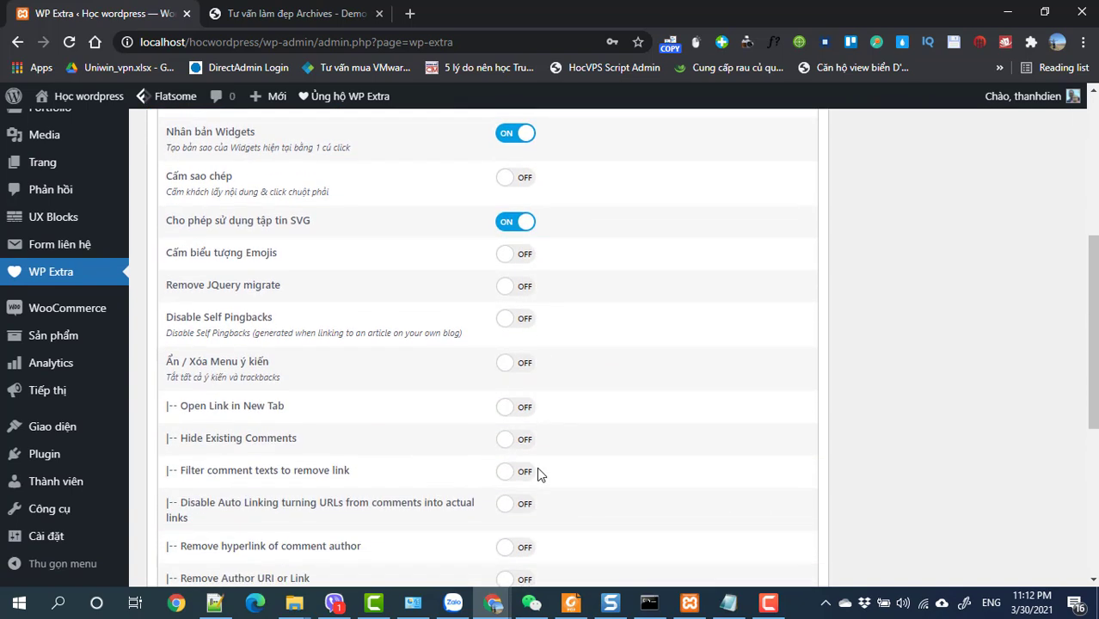
Step: Look through the remaining post options of the WP Extra configuration and save the changes
scroll(537, 474, down, 3)
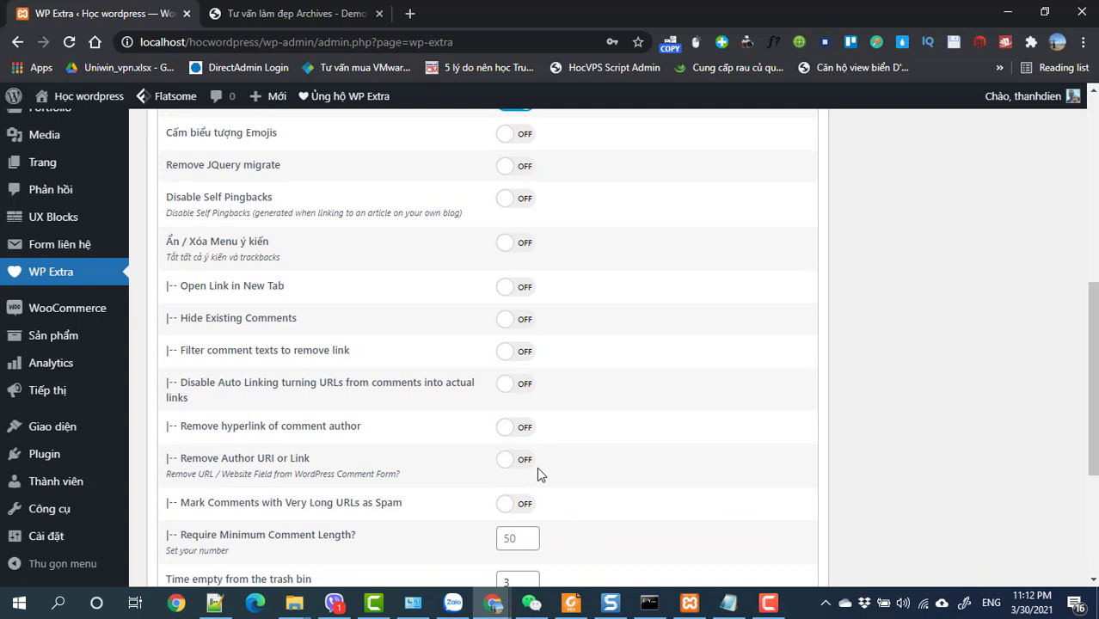
scroll(537, 467, down, 1)
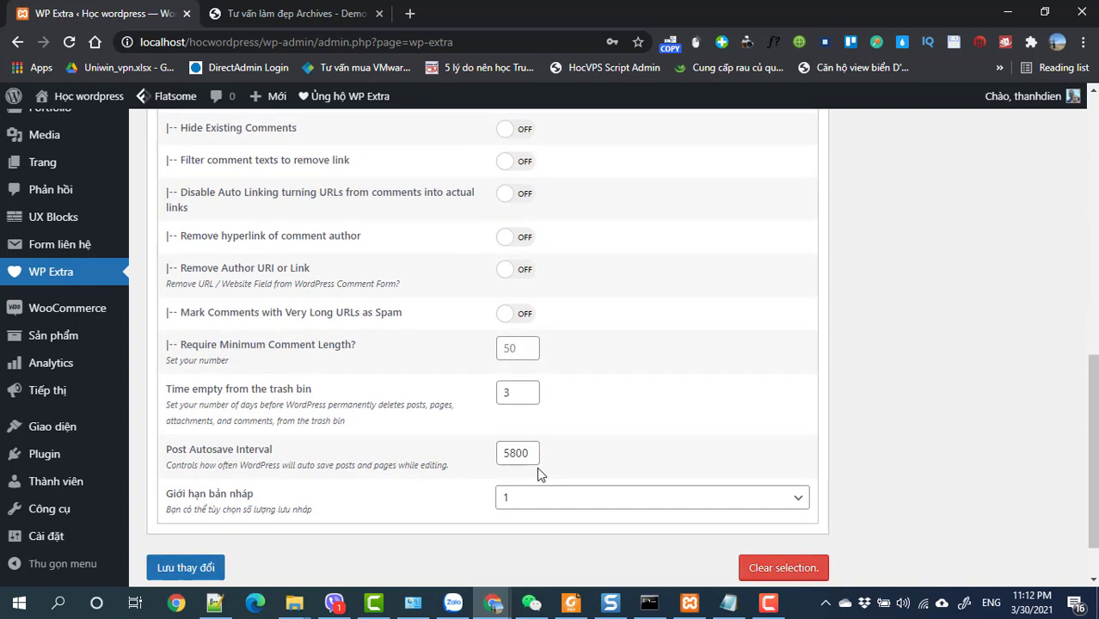
scroll(537, 467, up, 1)
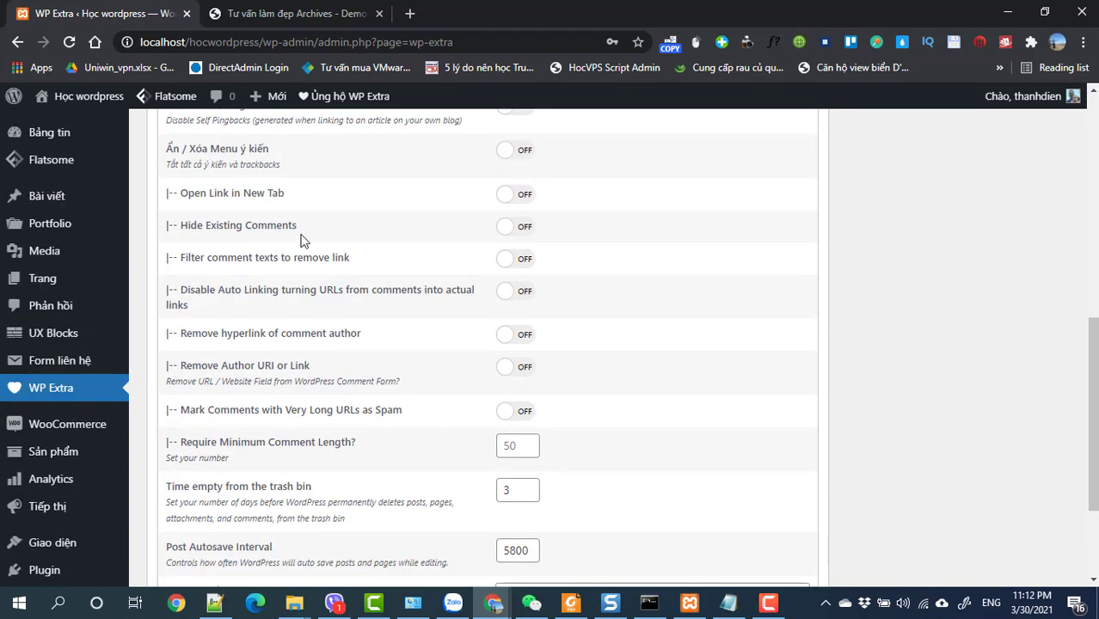
scroll(448, 387, down, 2)
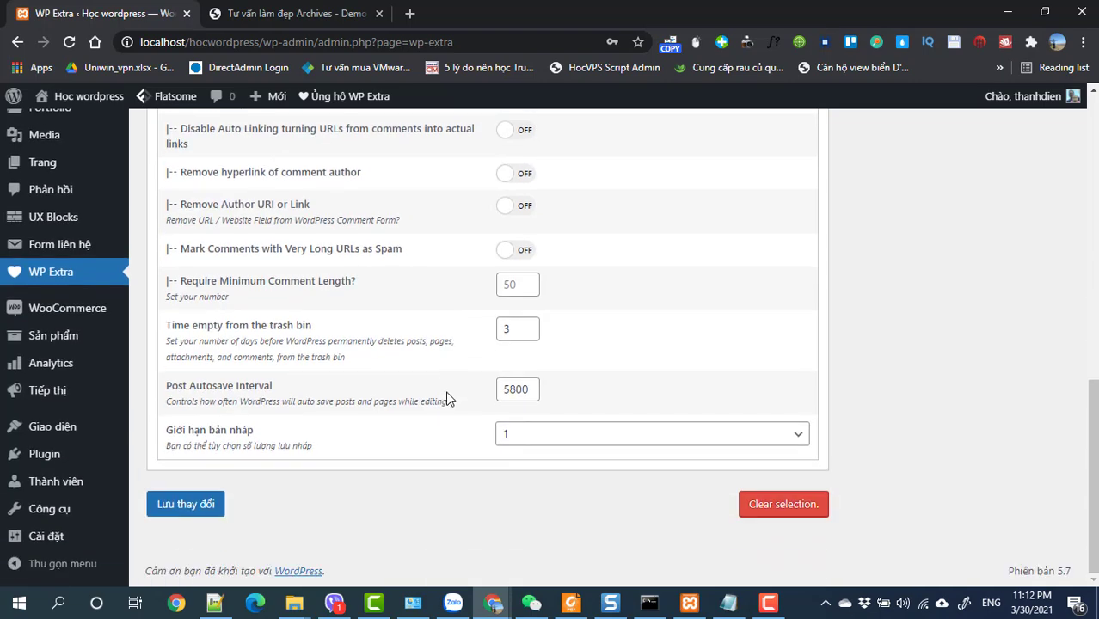
click(197, 510)
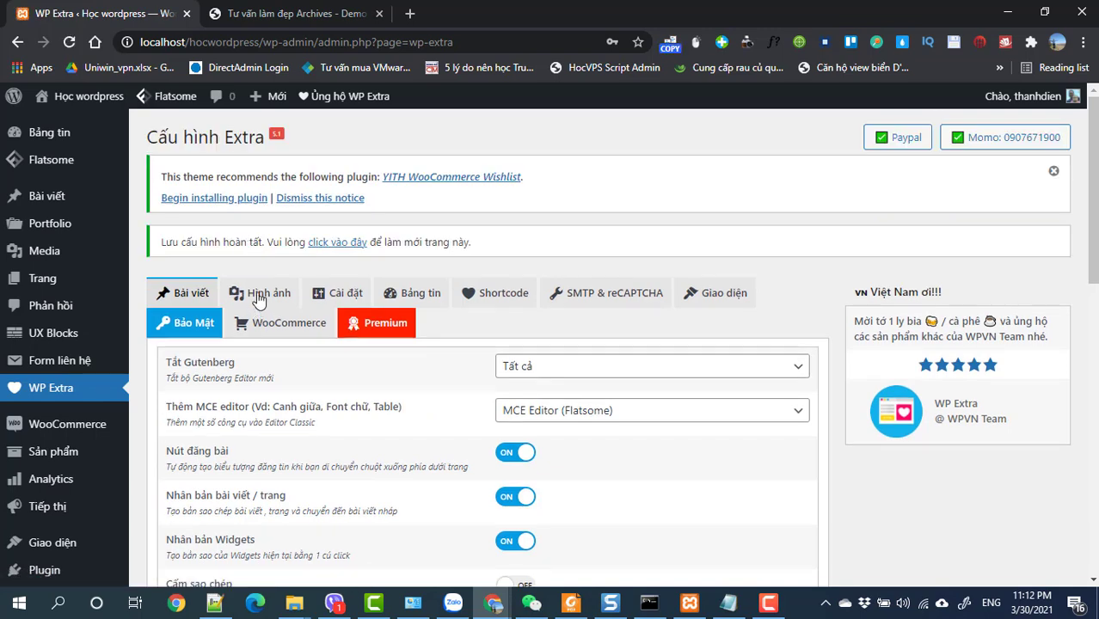
Step: In the WP Extra image settings, turn on Tự động lưu ảnh vào bài viết with Save Image set to Chỉ tin mới
click(258, 298)
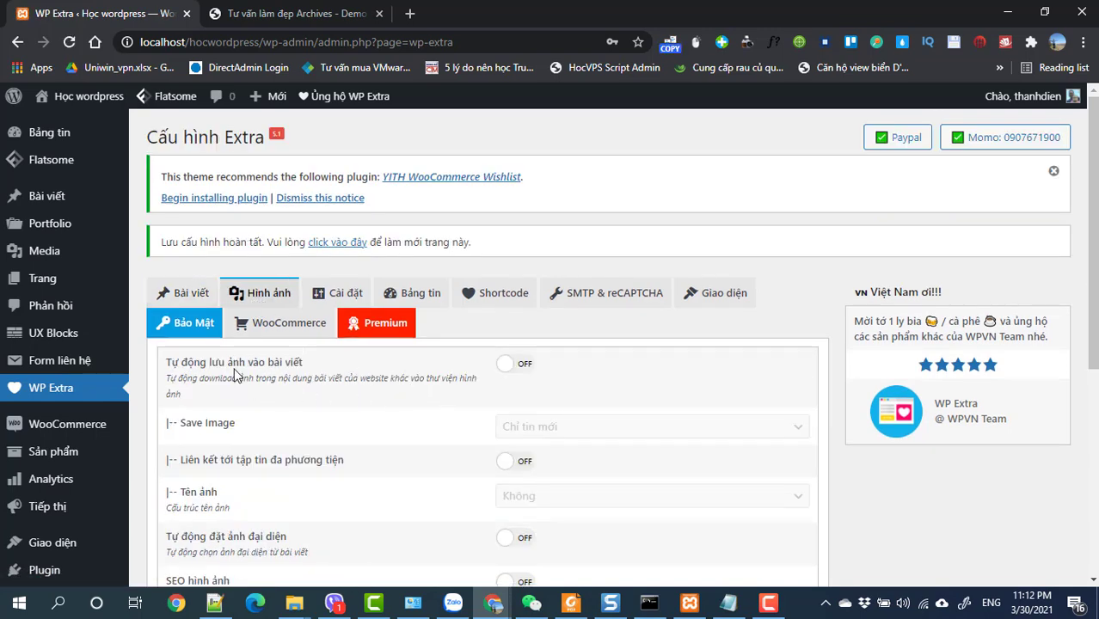
click(517, 368)
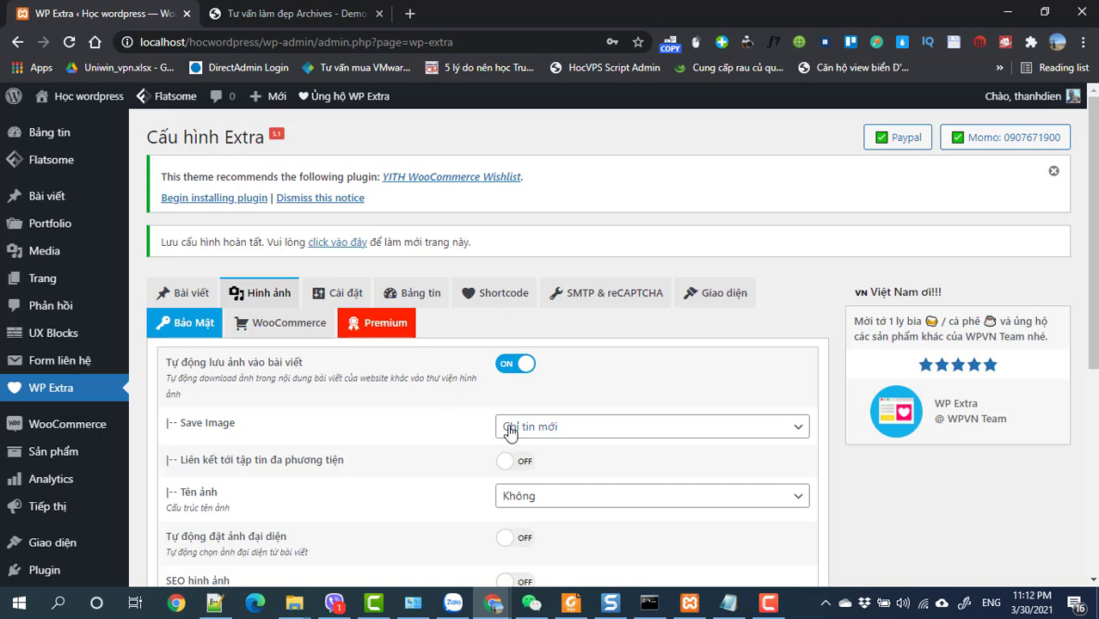
scroll(508, 430, down, 1)
scroll(508, 434, down, 1)
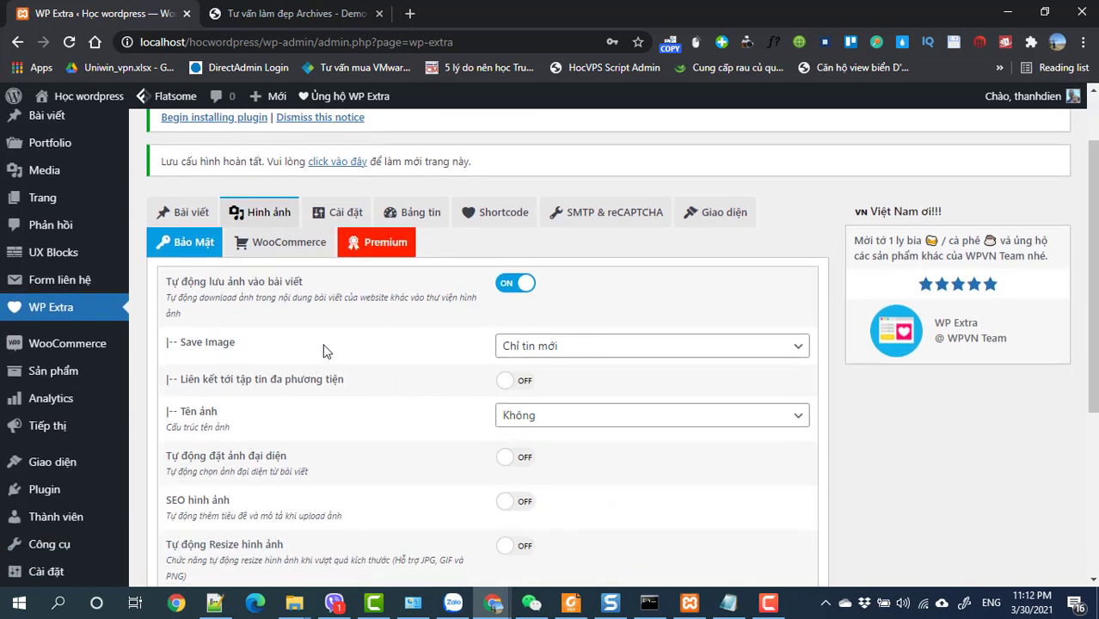
click(577, 348)
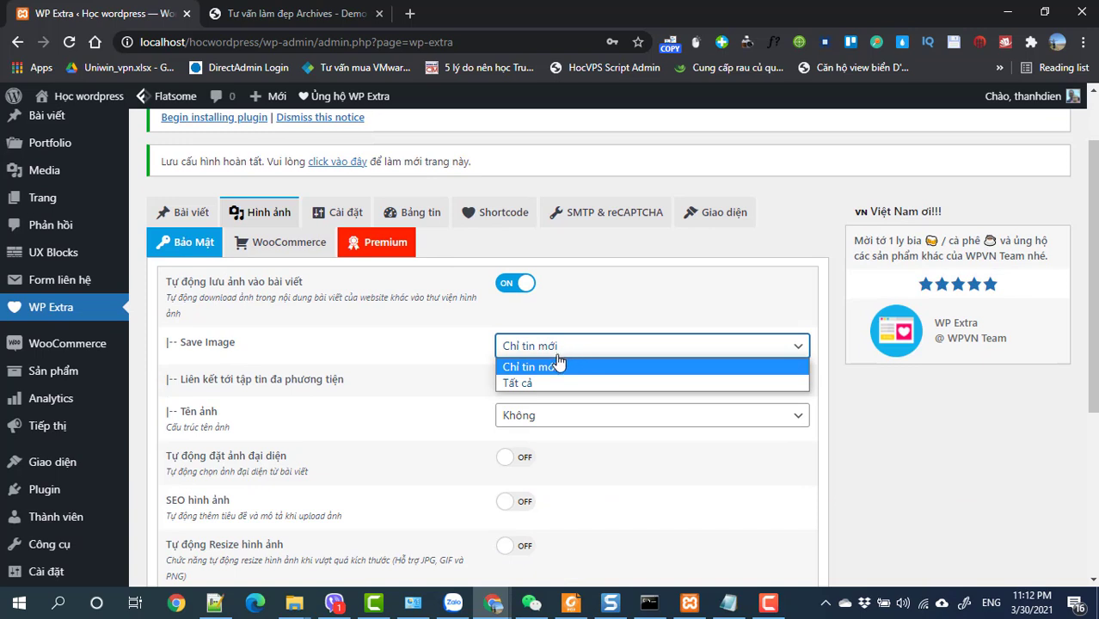
click(524, 370)
Step: Turn on Liên kết tới tập tin đa phương tiện and set Tên ảnh to Slug (Vd: image.jpg)
scroll(524, 371, down, 1)
click(514, 299)
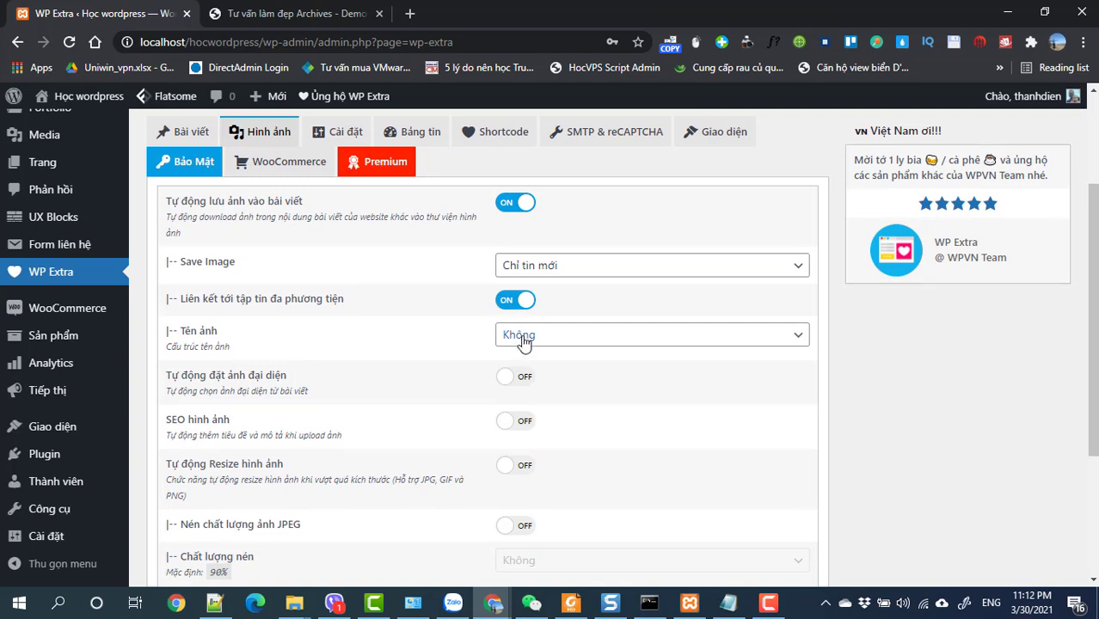
click(523, 341)
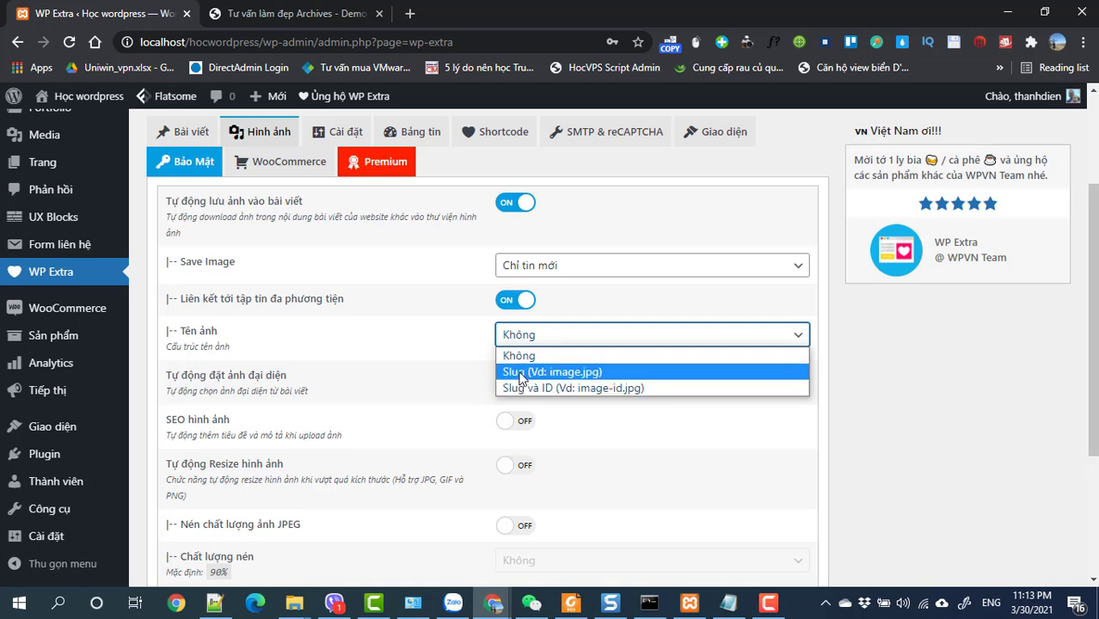
click(522, 373)
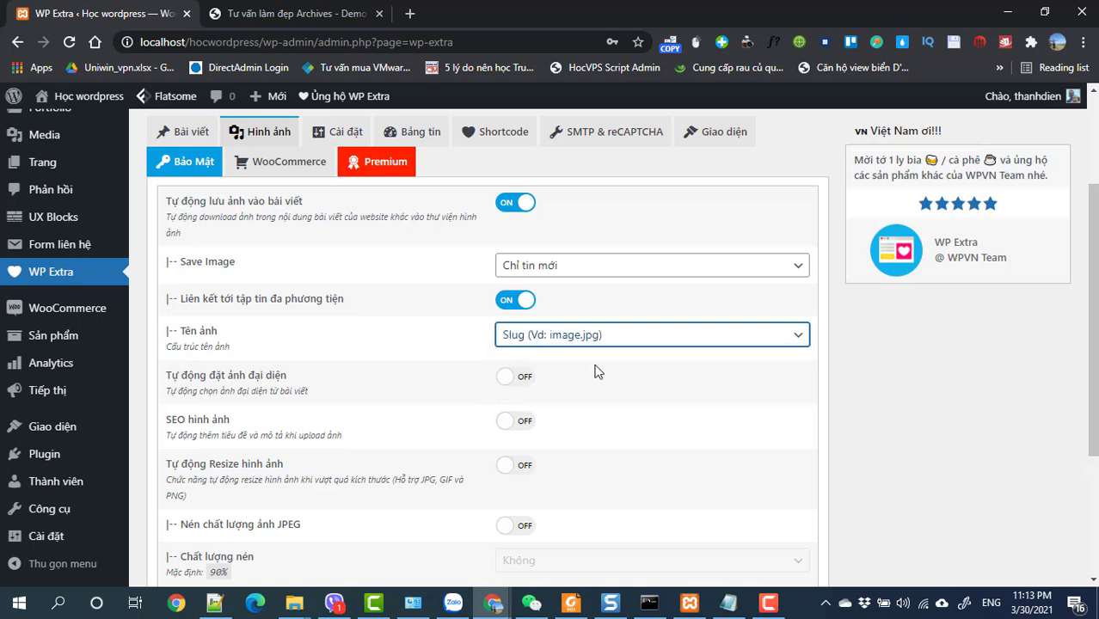
Step: Turn on Tự động đặt ảnh đại diện and SEO hình ảnh, and save the image settings
click(521, 379)
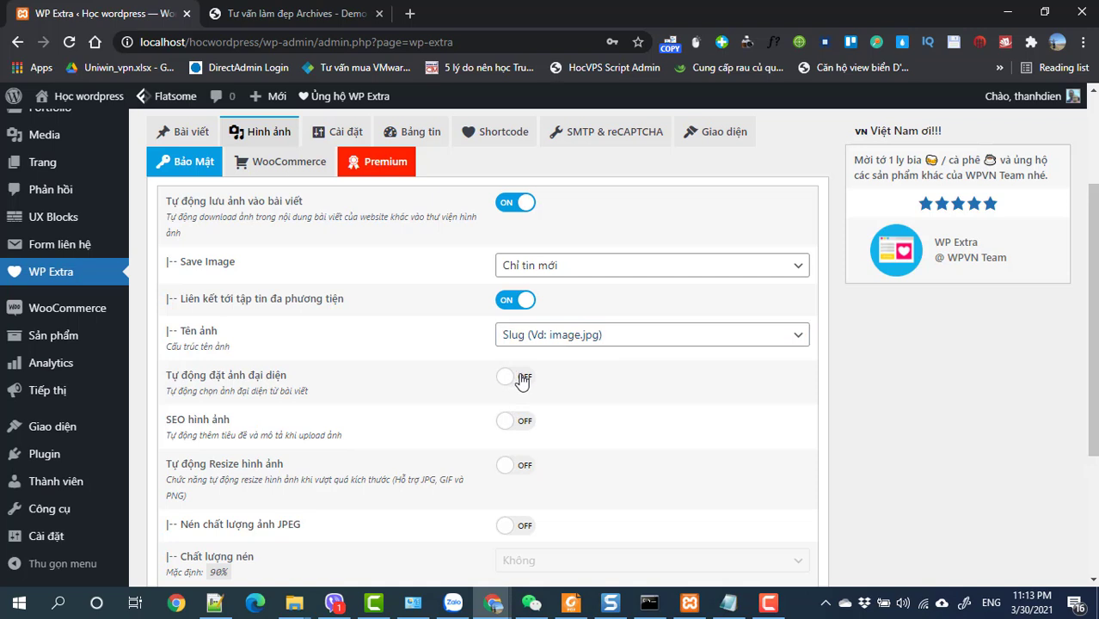
click(520, 421)
scroll(516, 421, down, 1)
scroll(516, 451, down, 2)
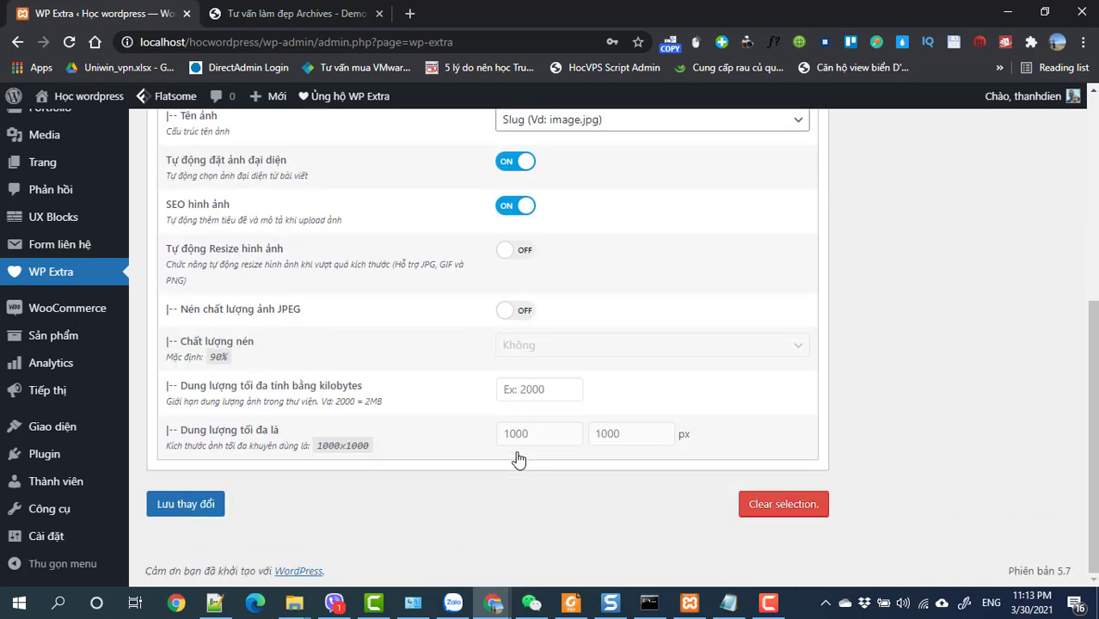
scroll(528, 417, up, 3)
scroll(528, 417, up, 1)
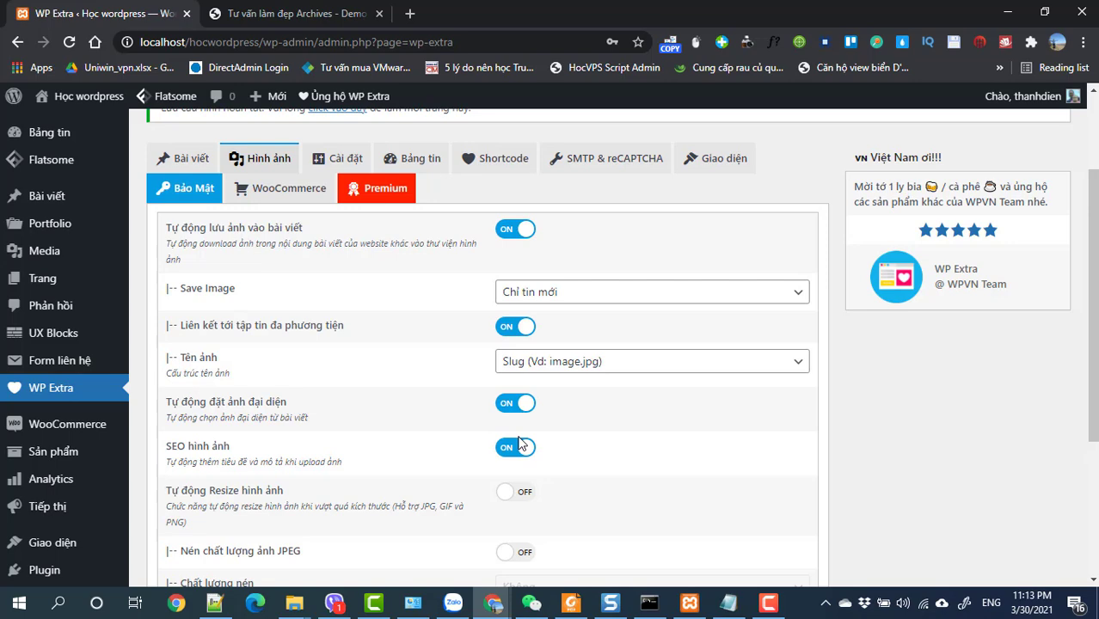
scroll(521, 443, down, 3)
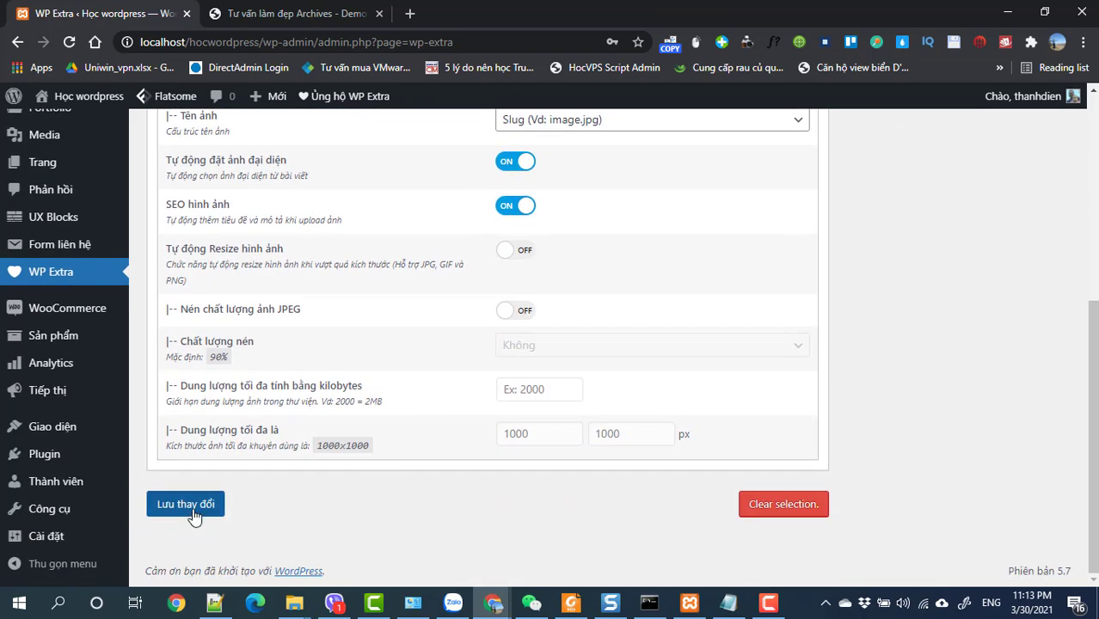
click(191, 509)
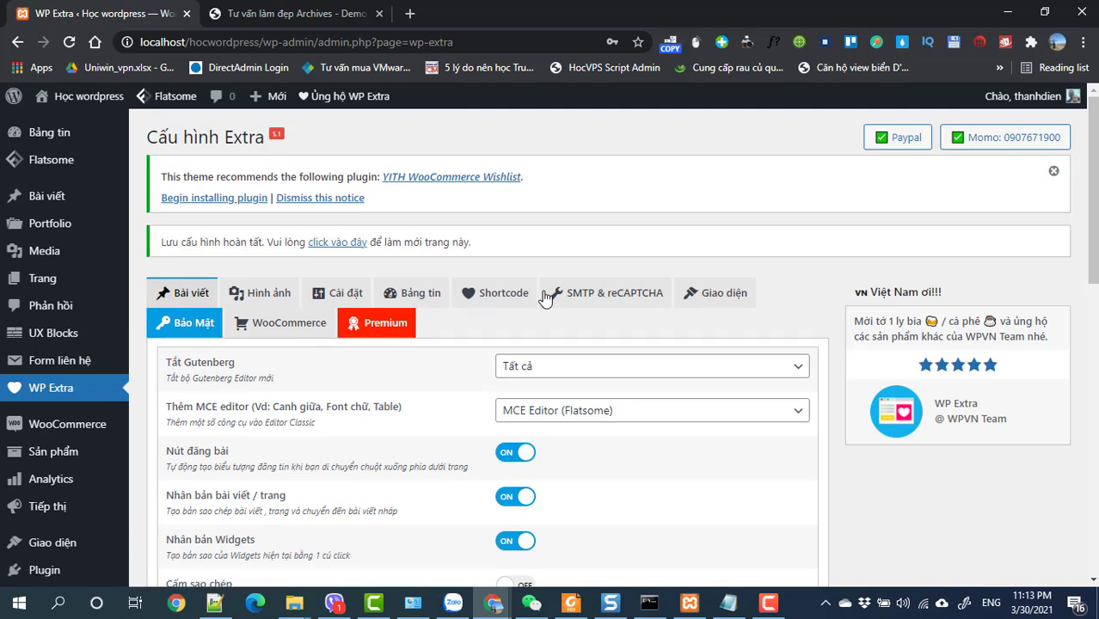
Step: Examine the WooCommerce options in the WP Extra configuration
click(283, 327)
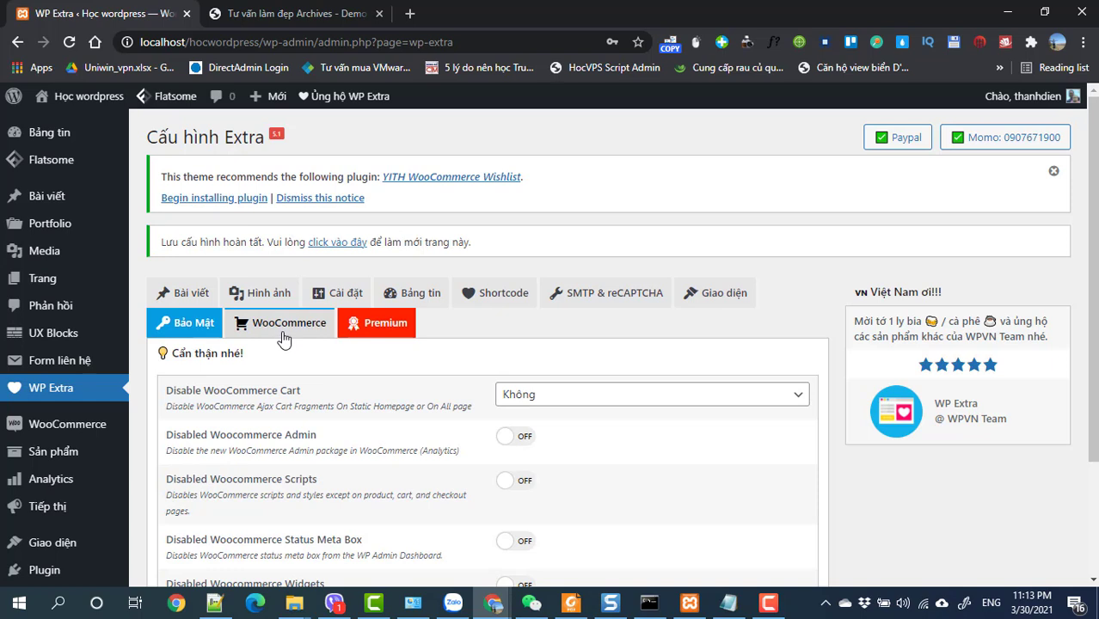
scroll(310, 379, down, 1)
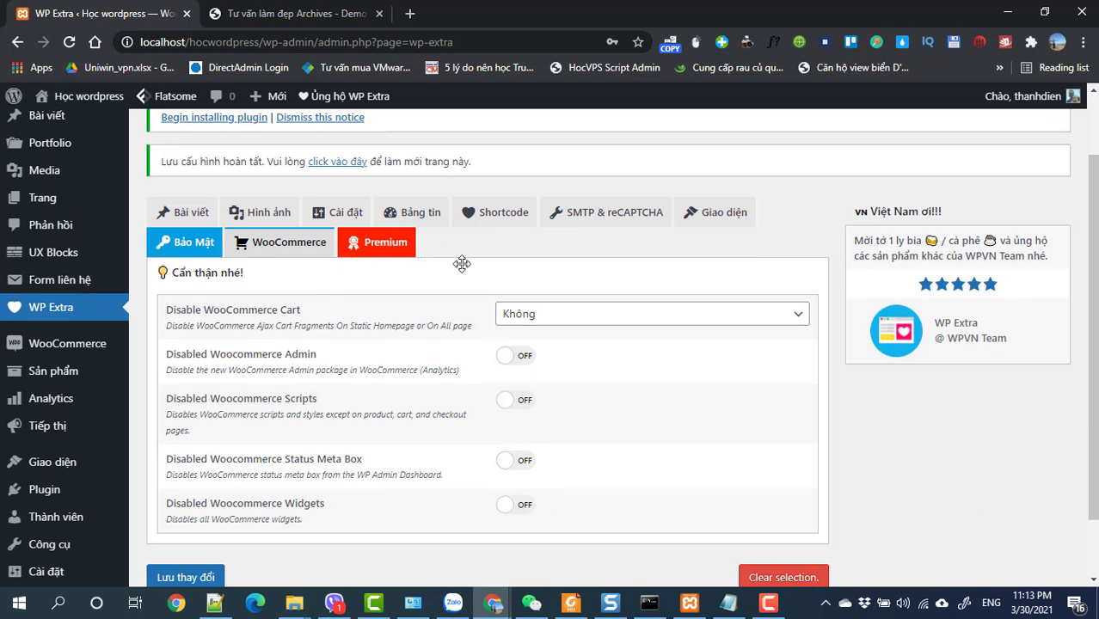
scroll(110, 341, up, 1)
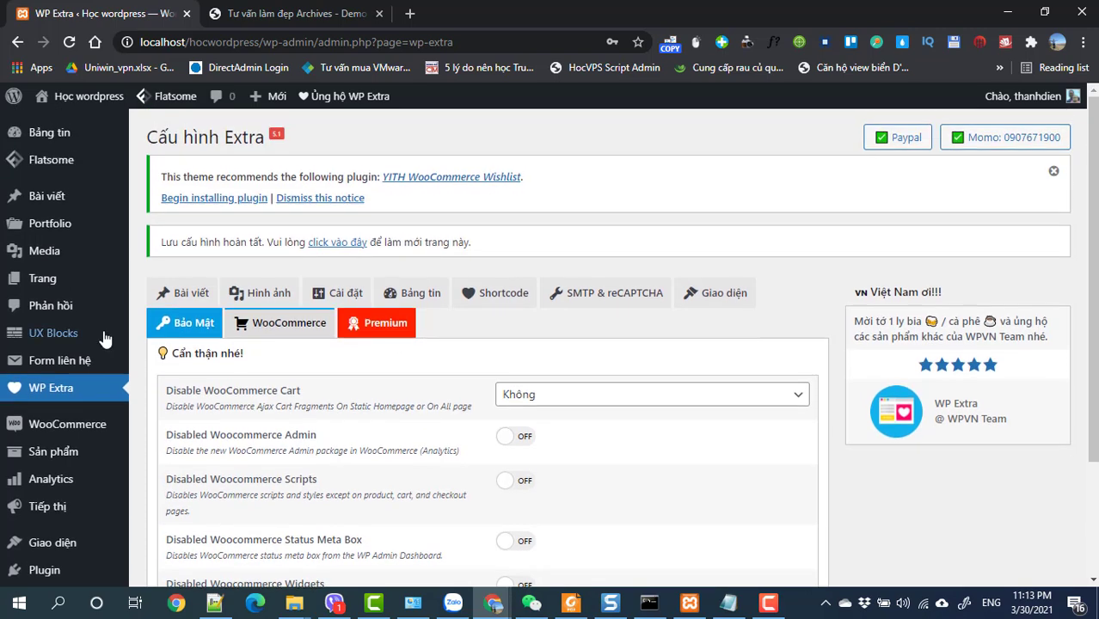
Step: Start a new post and check its classic editor with the cursor in the content area
mouse_move(54, 196)
click(182, 229)
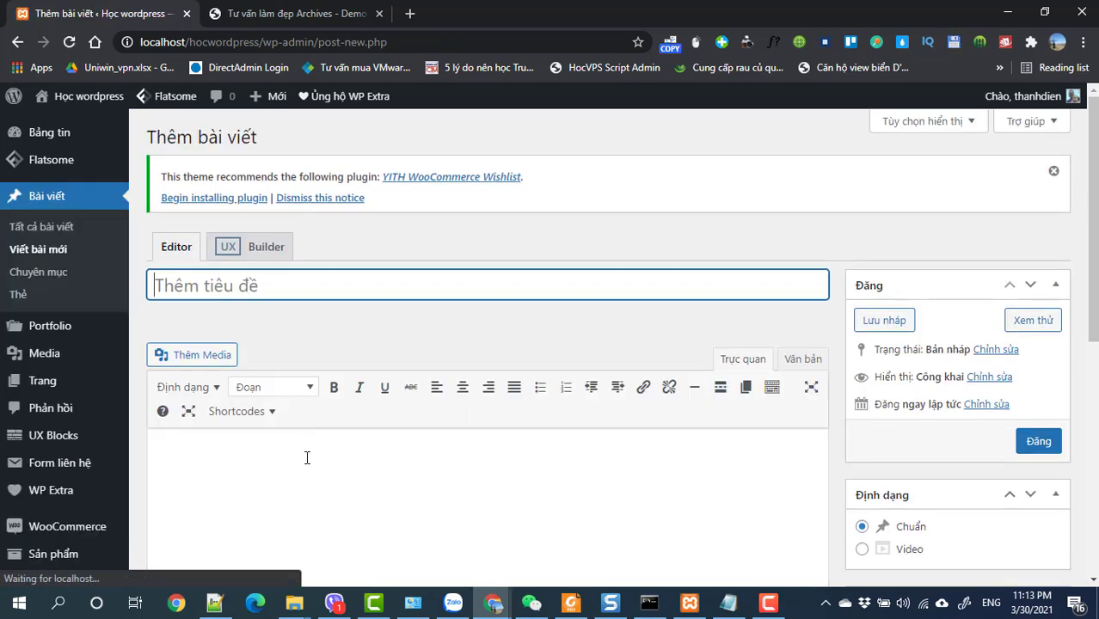
click(307, 469)
scroll(662, 460, down, 1)
scroll(659, 452, up, 1)
scroll(356, 152, down, 1)
scroll(356, 152, up, 1)
Step: Copy the title of the demo site's article "Da hỗn hợp và cách chăm sóc hiệu quả" into the new post's title
click(271, 12)
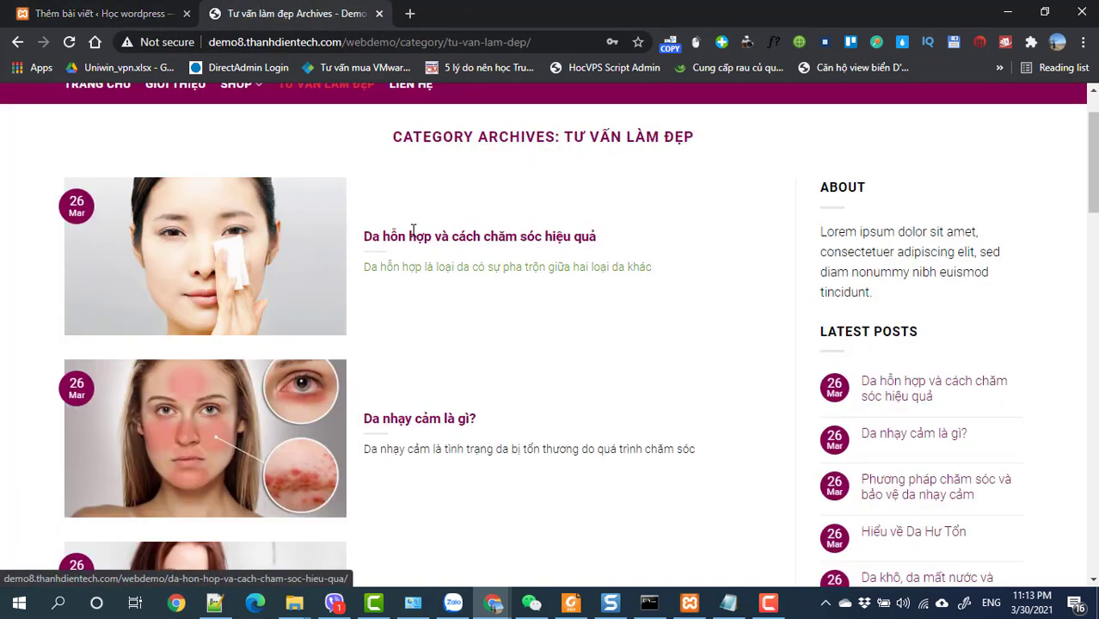
click(277, 249)
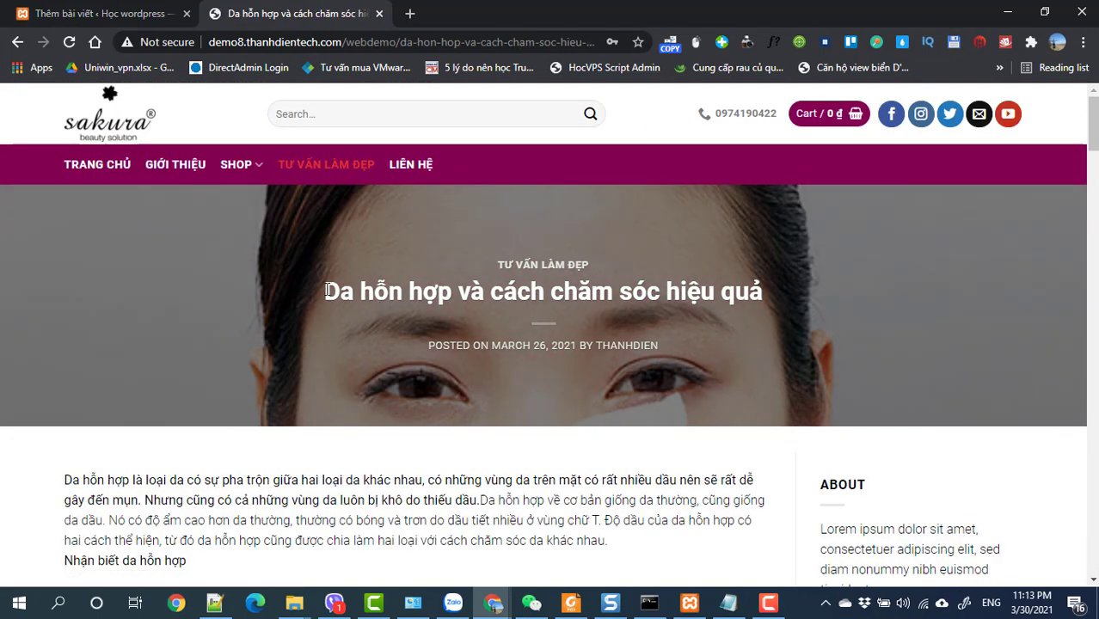
drag(326, 291, 762, 292)
key(ctrl+c)
click(95, 13)
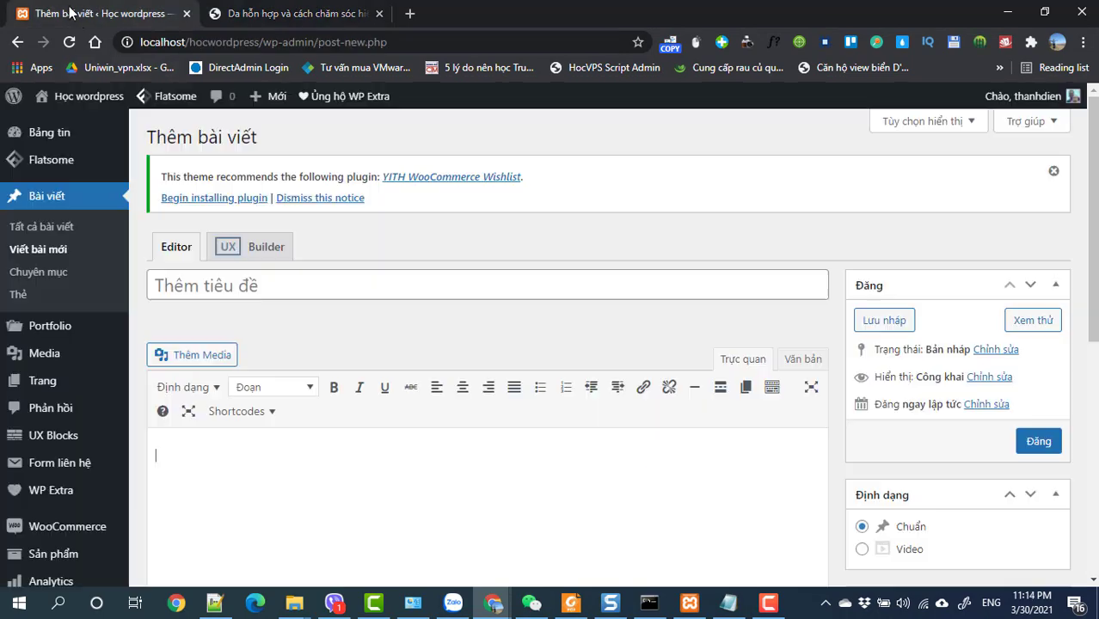
click(209, 283)
key(ctrl+v)
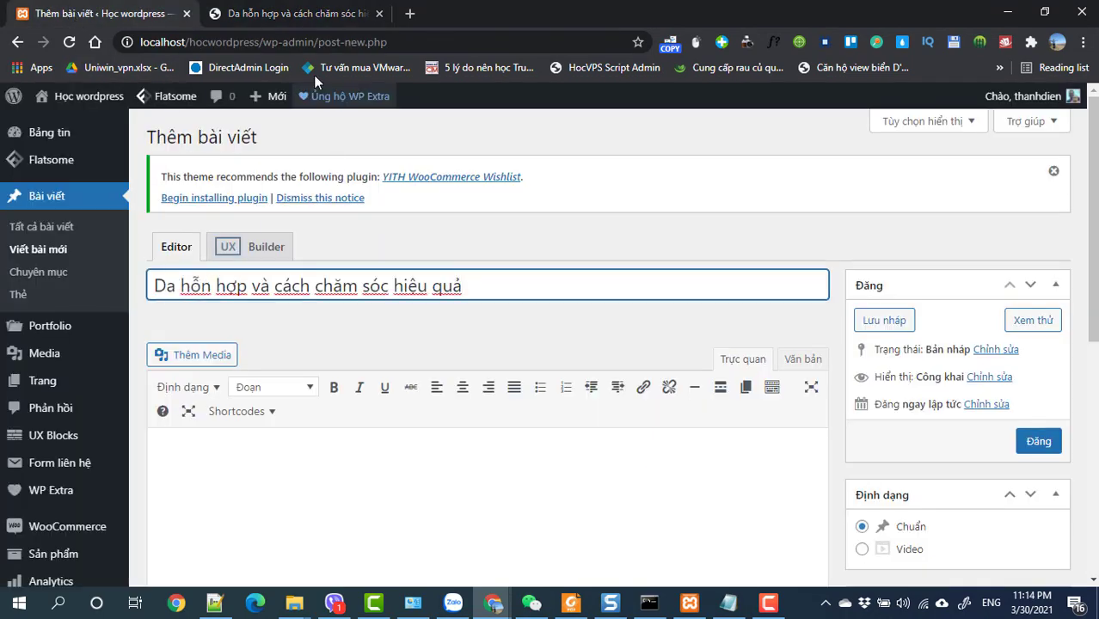
Step: Copy the demo article's full body, from its opening paragraph to the last caption, into the new post's content
click(280, 13)
scroll(295, 453, down, 3)
drag(64, 238, 343, 445)
scroll(328, 451, down, 15)
scroll(333, 459, down, 2)
scroll(336, 450, up, 4)
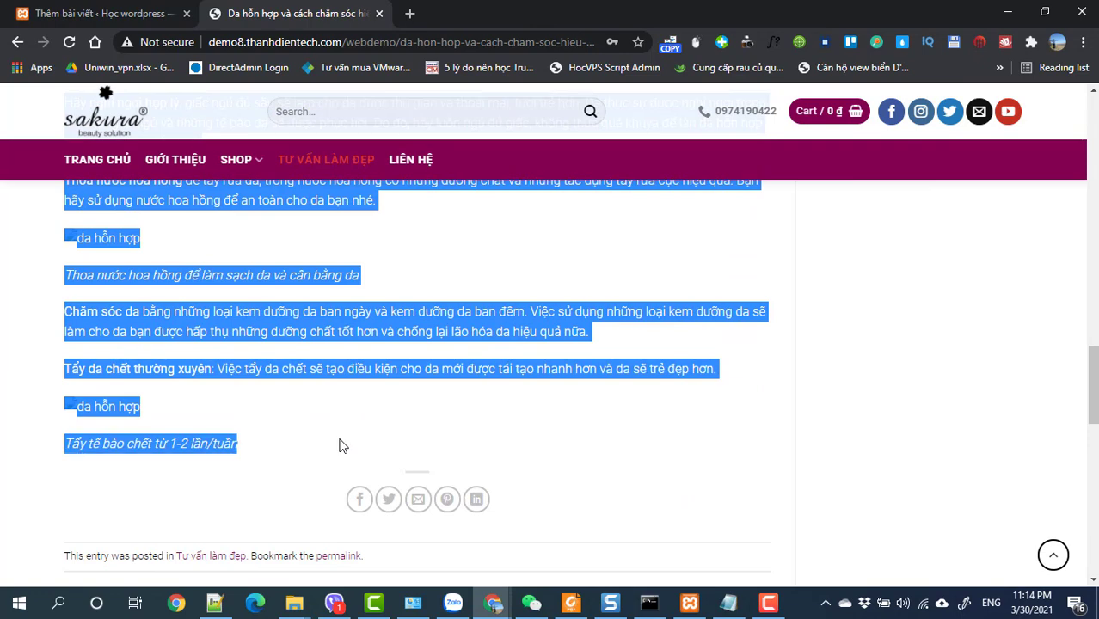
click(86, 13)
click(213, 466)
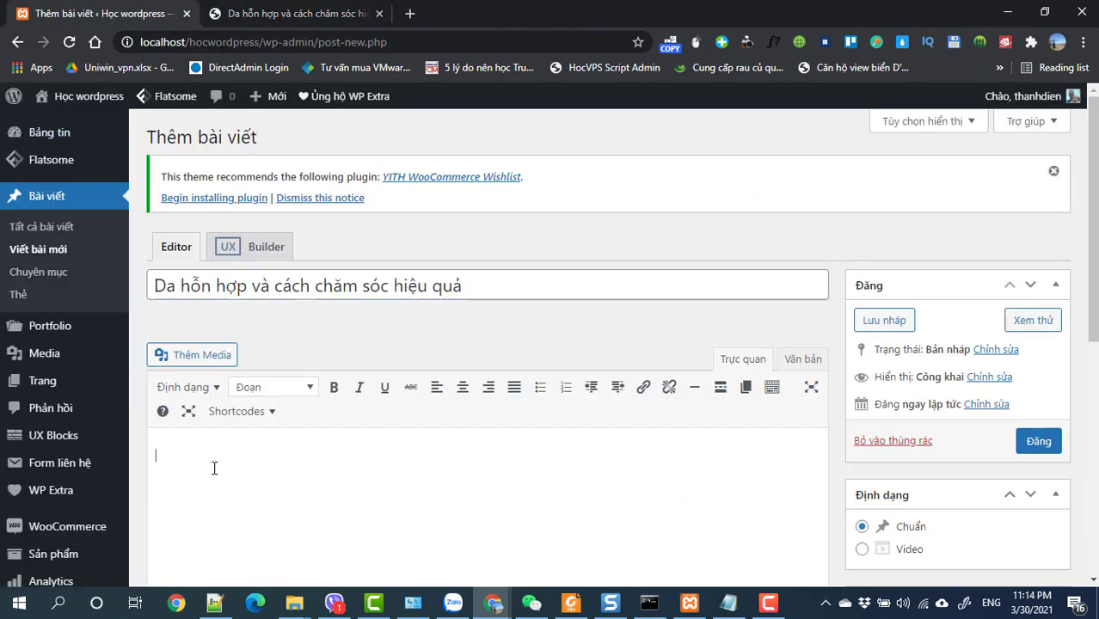
key(ctrl+v)
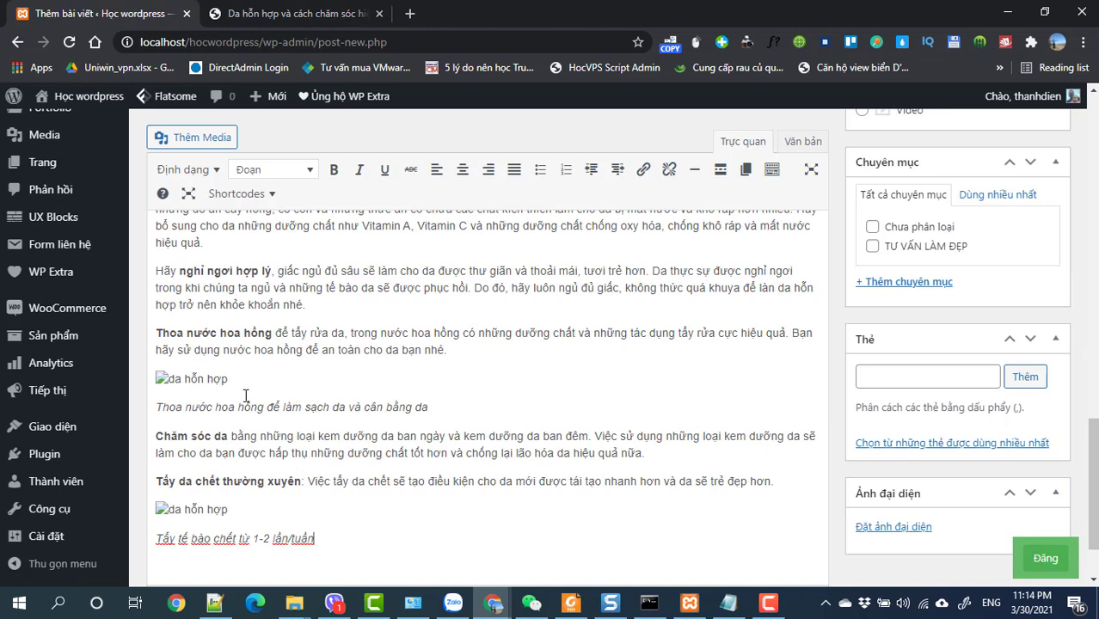
Step: Delete the two broken "da hỗn hợp" images near the end of the post content
click(176, 385)
click(210, 404)
click(171, 376)
key(Delete)
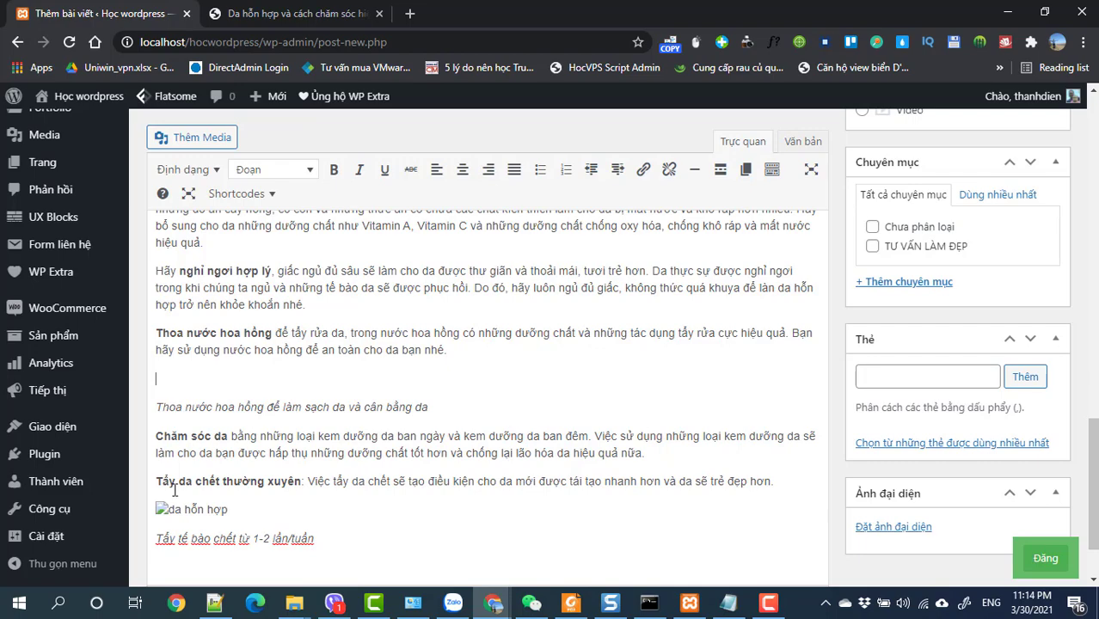
click(180, 514)
key(Delete)
Step: Assign the post to the TƯ VẤN LÀM ĐẸP category and publish it
scroll(321, 481, up, 10)
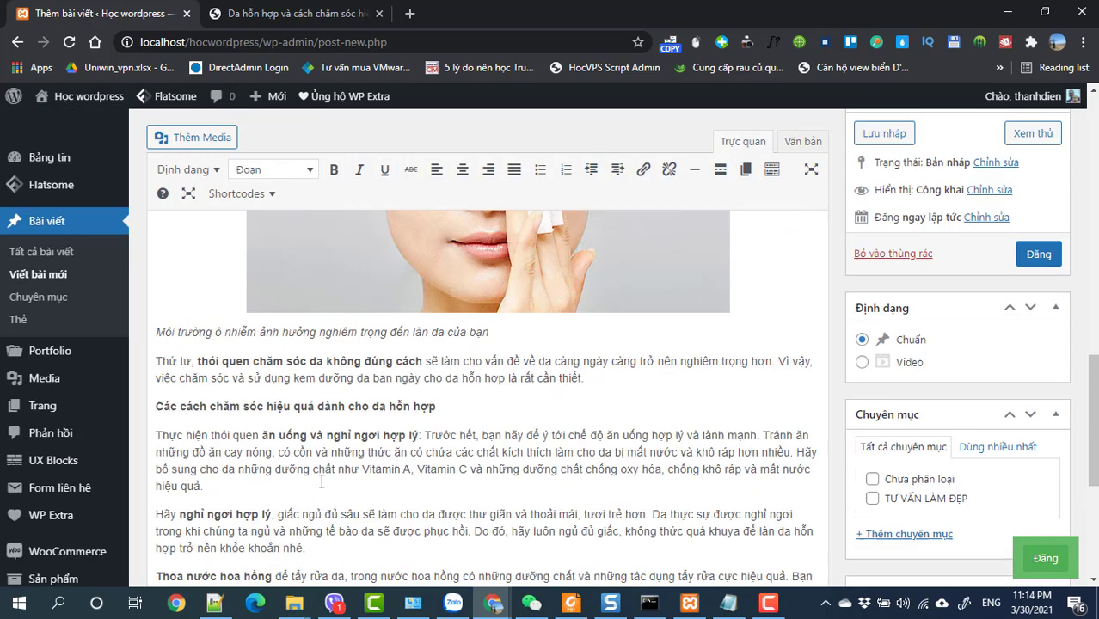
scroll(321, 481, up, 10)
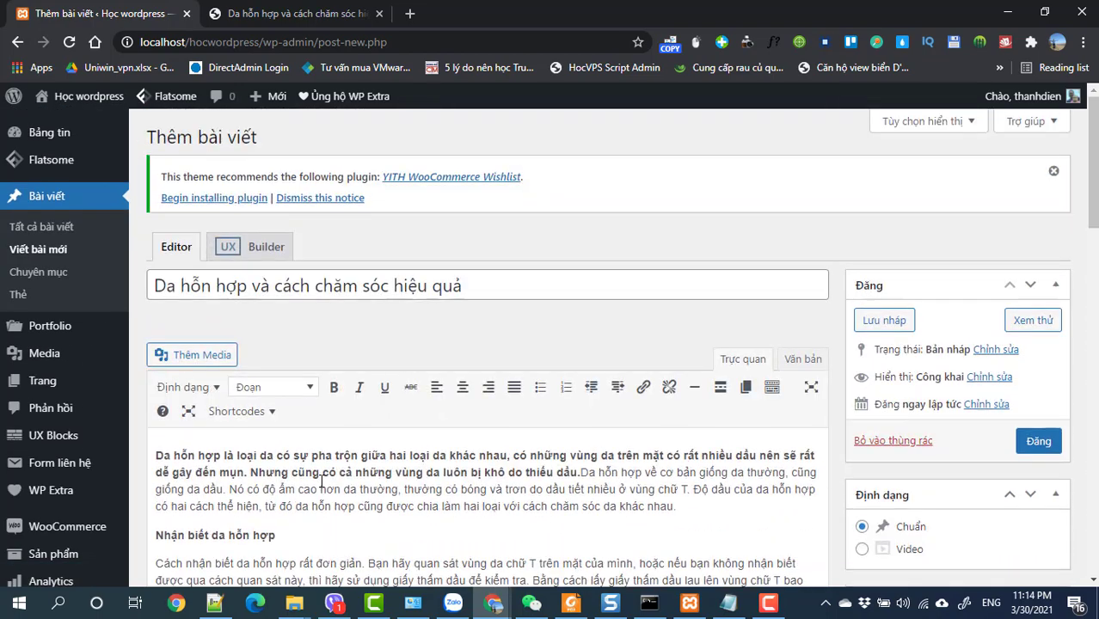
scroll(1078, 405, down, 2)
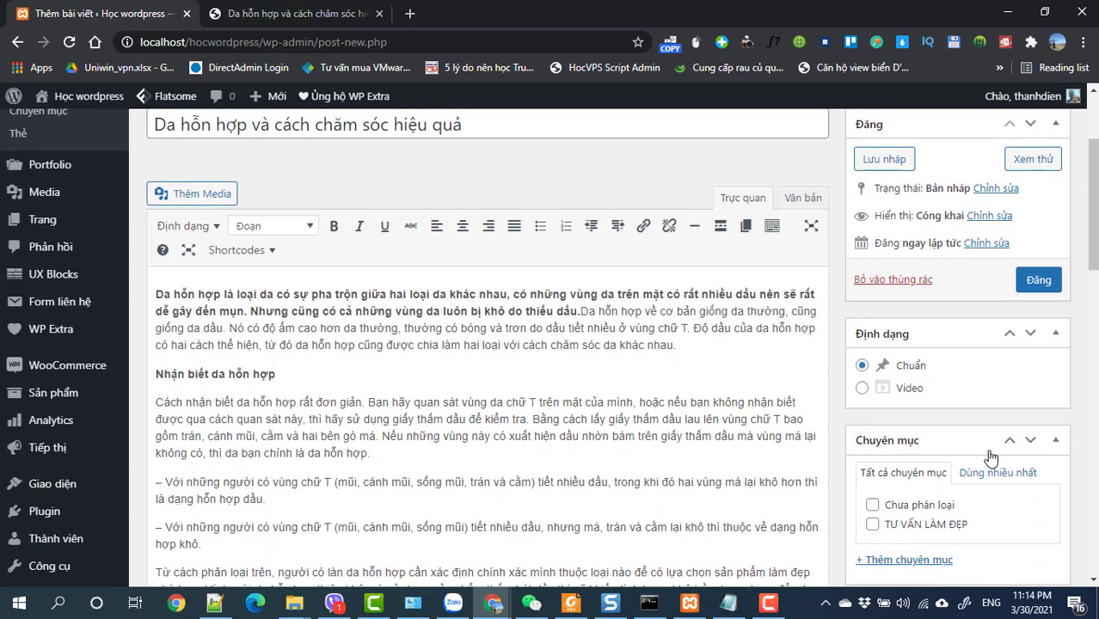
click(874, 523)
click(1031, 285)
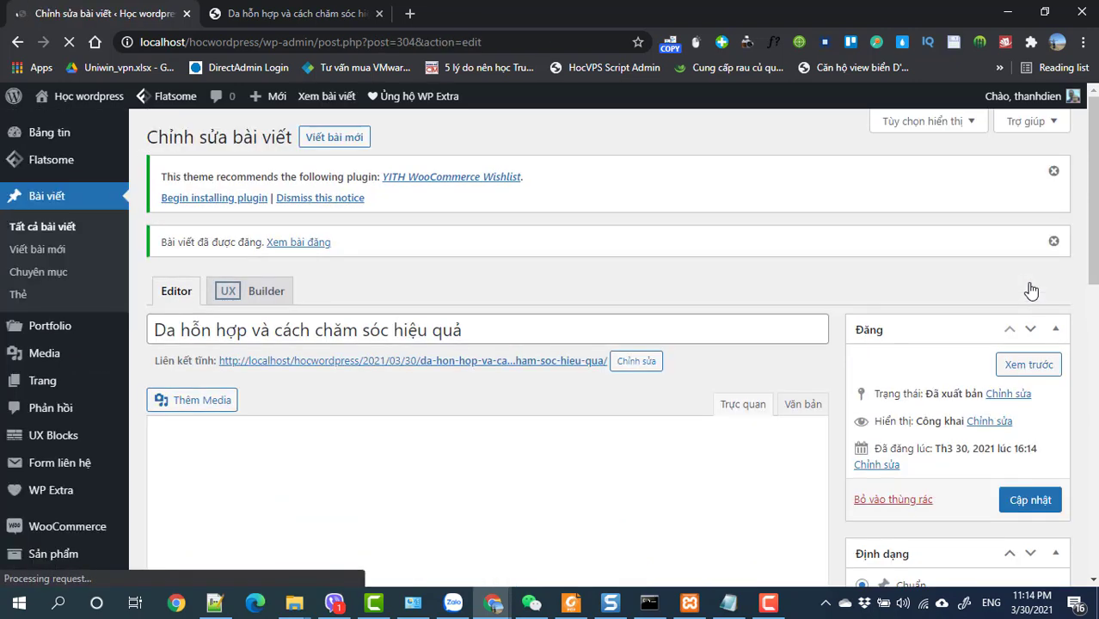
Step: Check the published post's category, content image and featured image
scroll(1001, 340, down, 3)
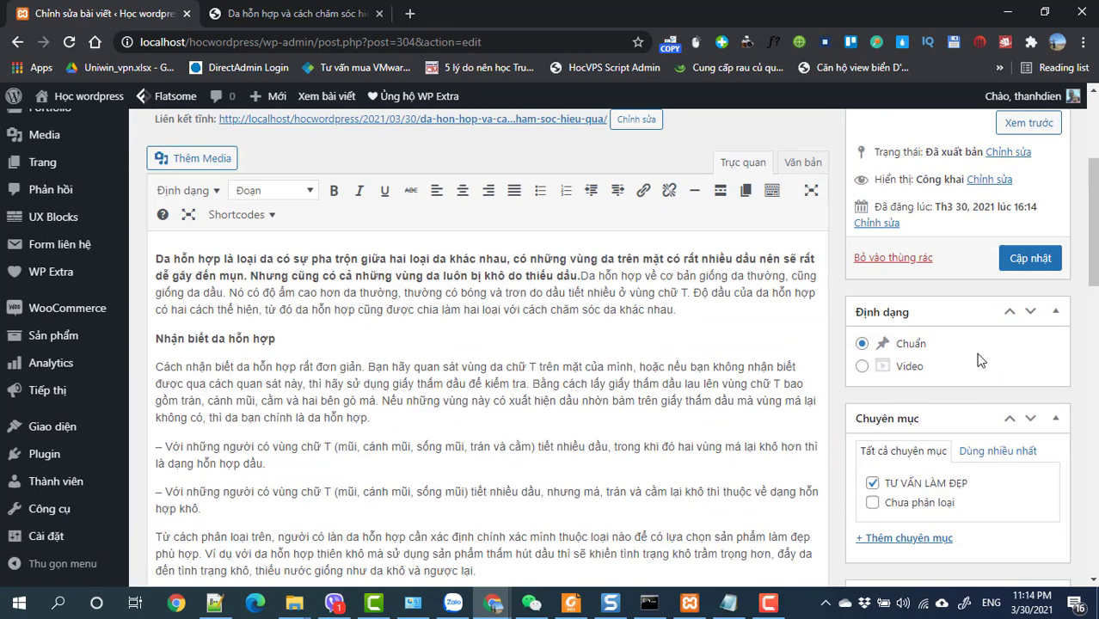
scroll(981, 359, down, 4)
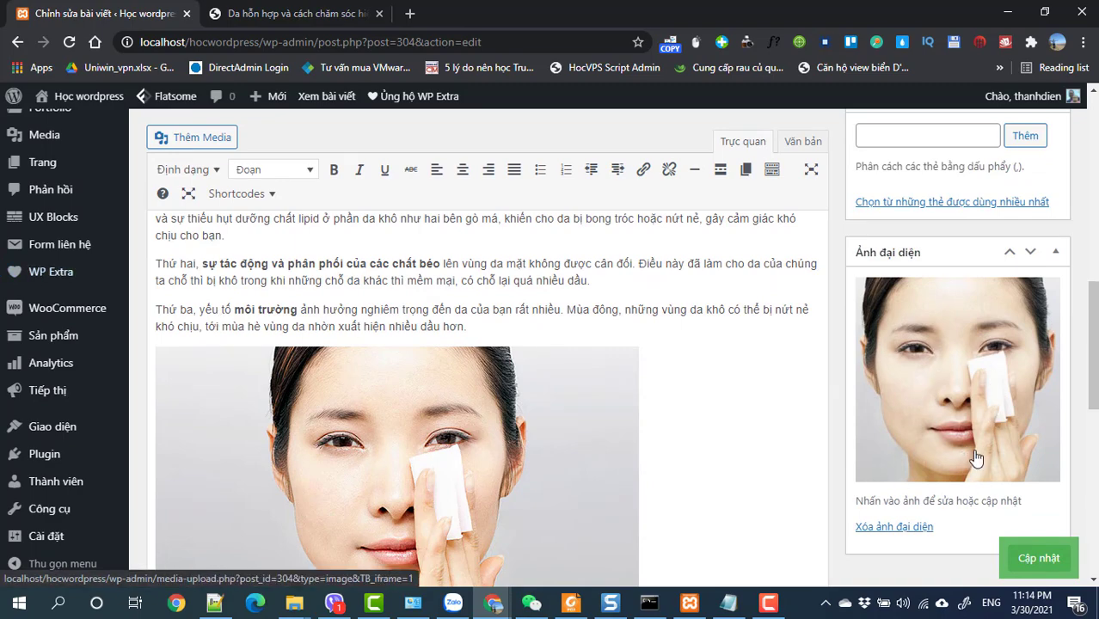
Step: Examine the images stored in the media library from the published post's editor
scroll(910, 474, up, 10)
click(184, 139)
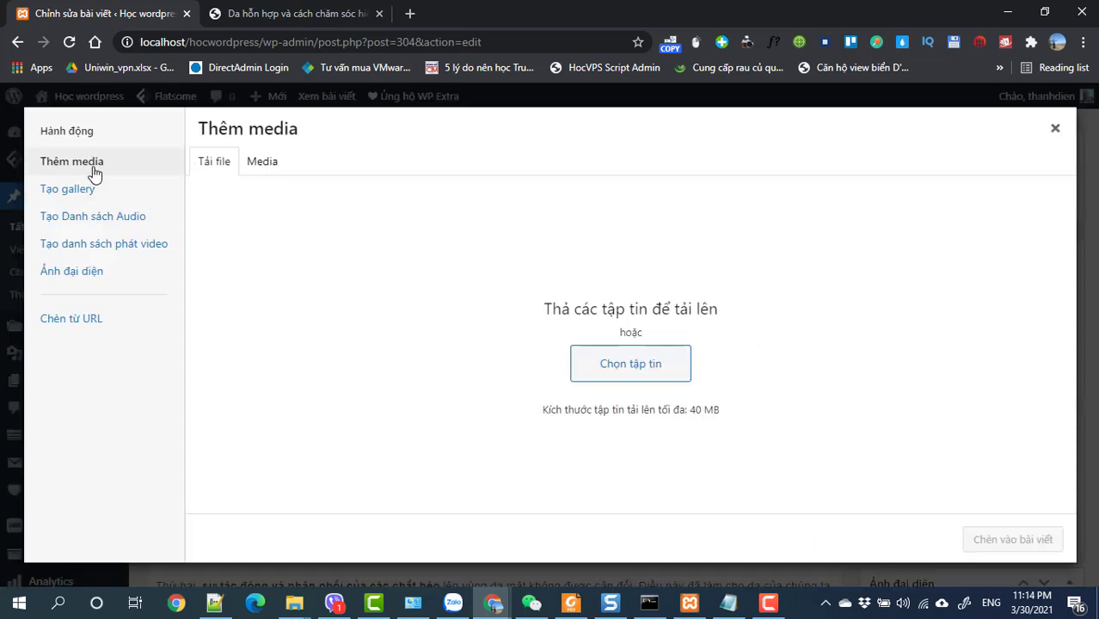
click(260, 170)
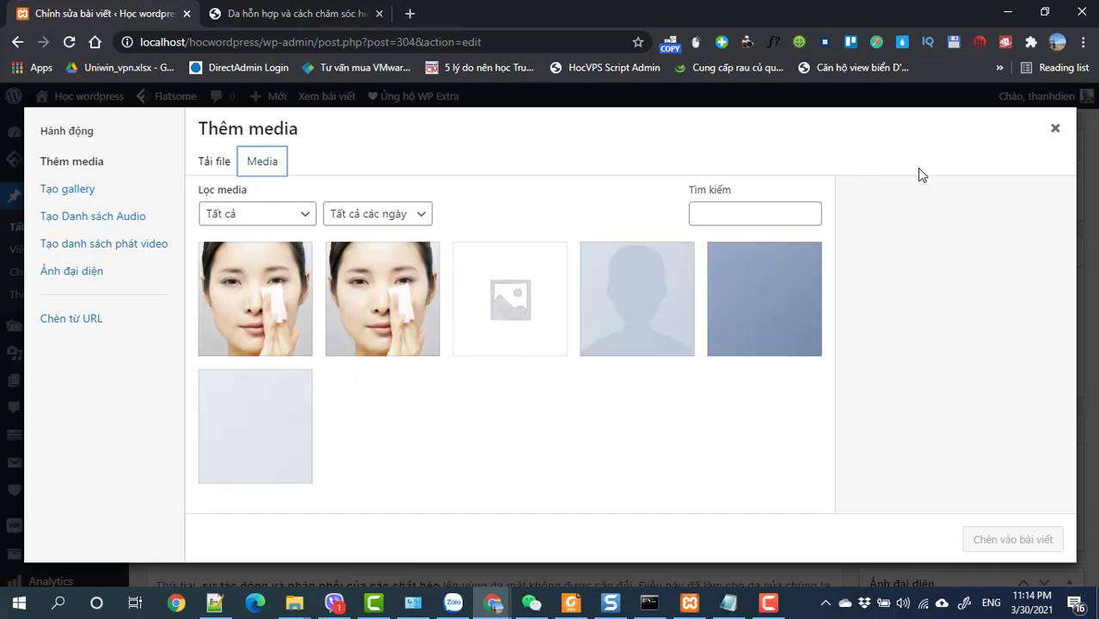
click(1055, 128)
scroll(614, 401, up, 4)
scroll(613, 400, up, 2)
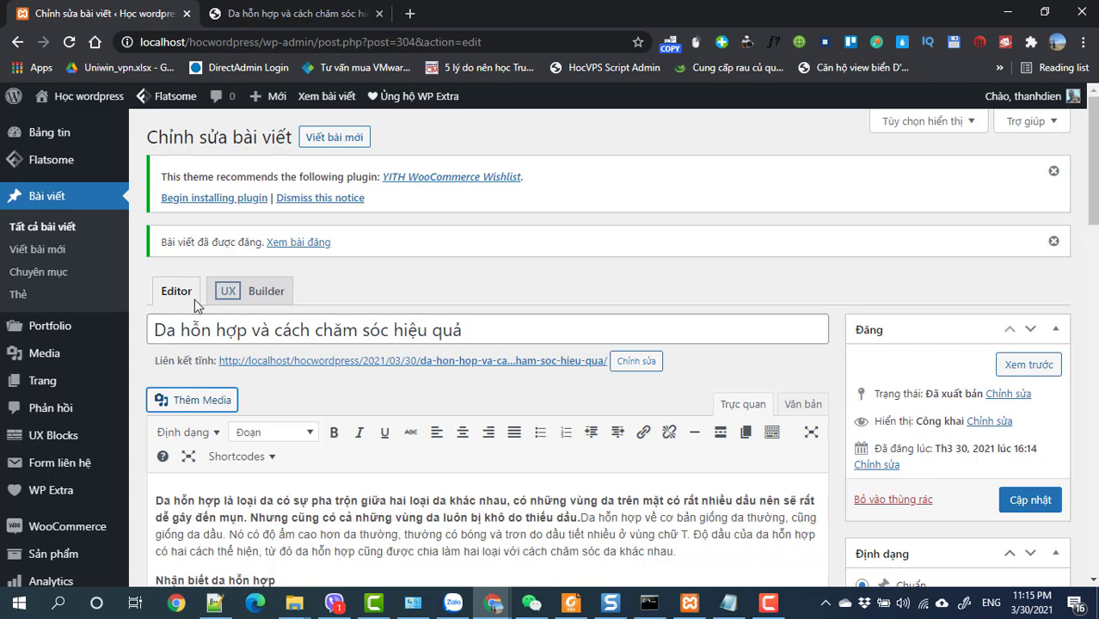
Step: Start a new post, and open the TƯ VẤN LÀM ĐẸP category on the demo site
click(37, 248)
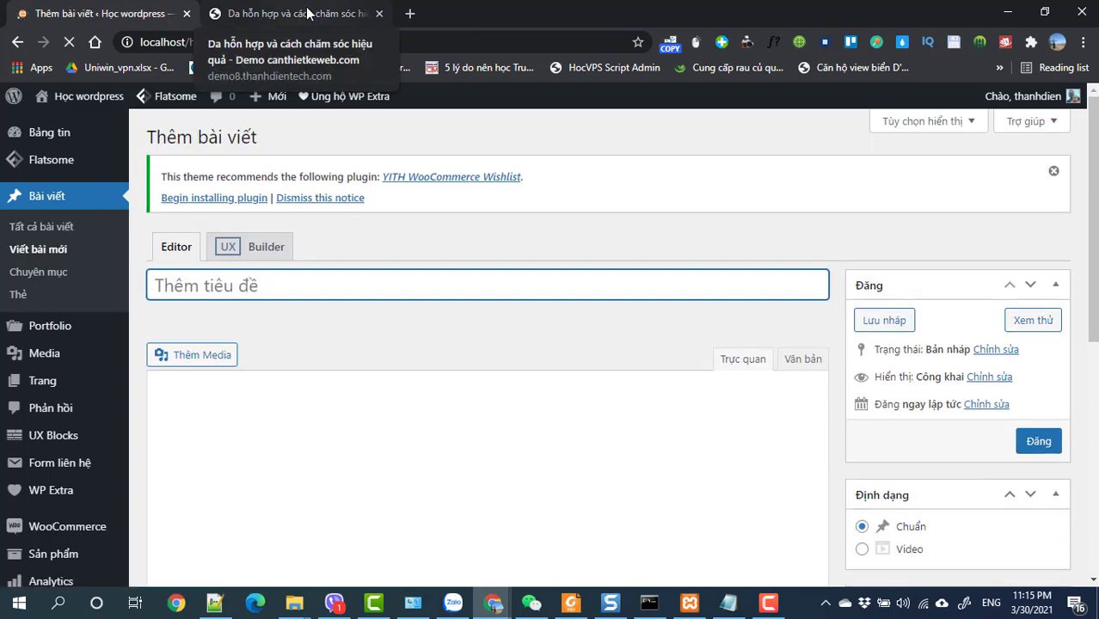
click(311, 12)
scroll(315, 424, up, 15)
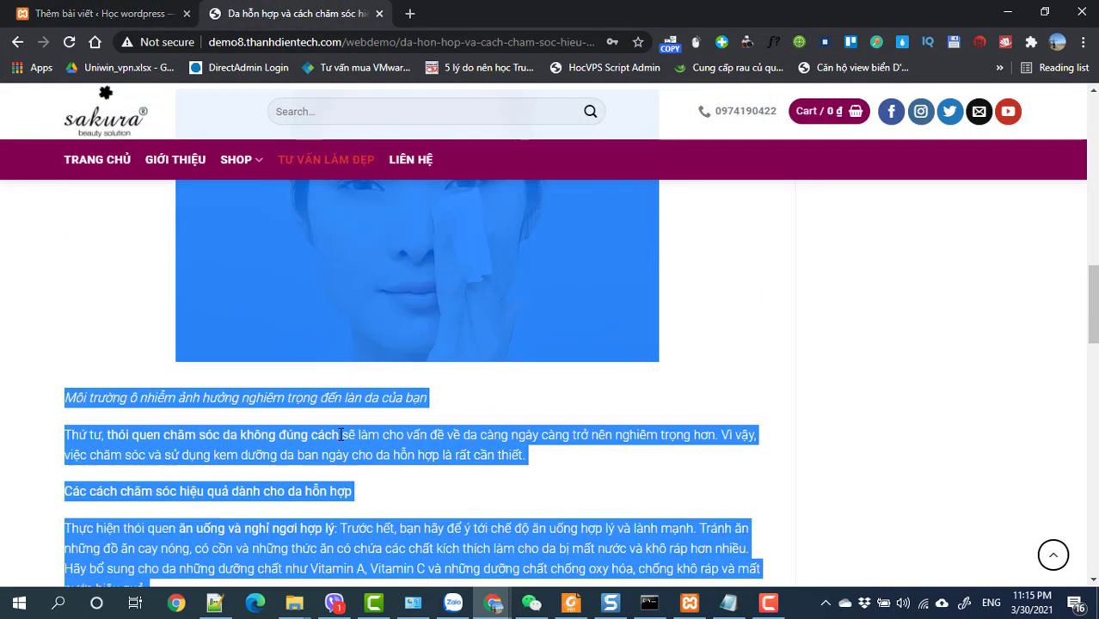
scroll(821, 434, down, 5)
scroll(822, 434, up, 3)
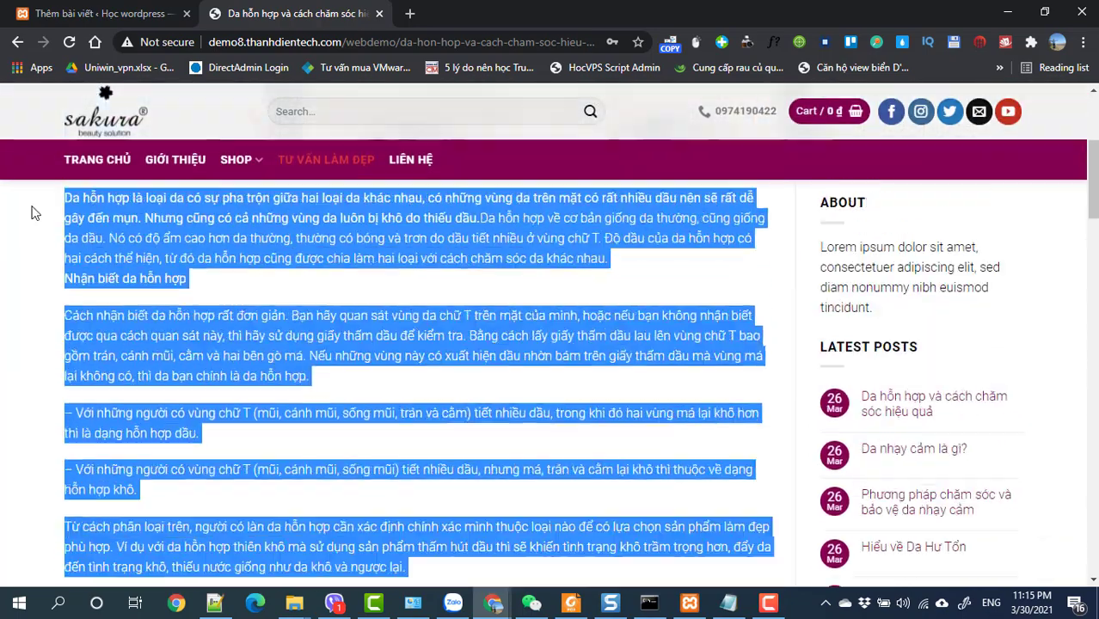
click(314, 164)
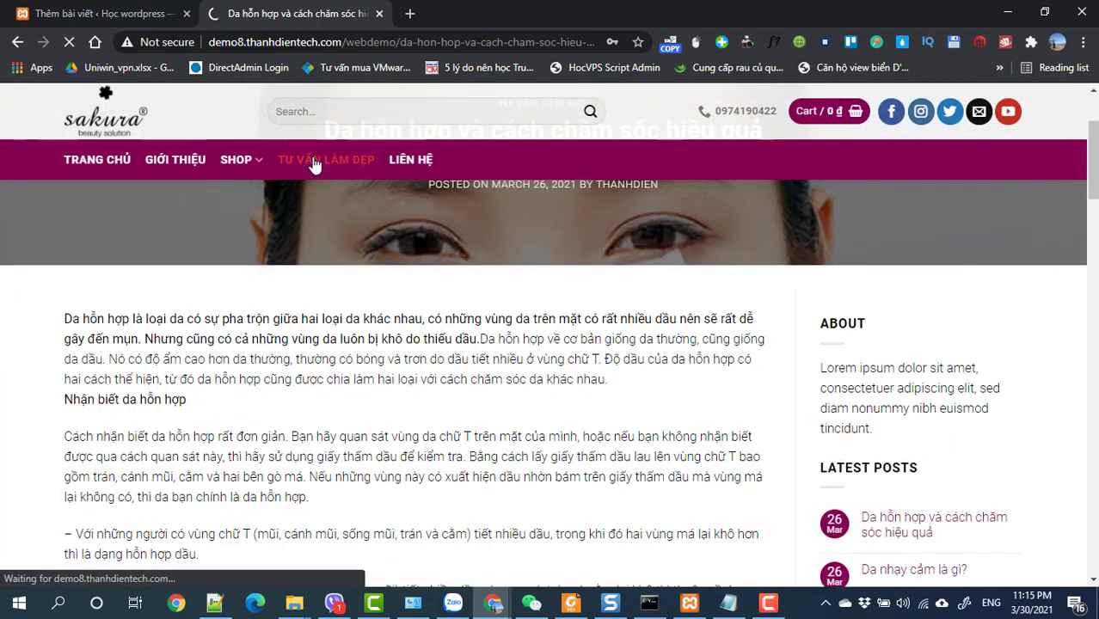
Step: Look through the demo article "Da nhạy cảm là gì?" for images, and return to the category listing
scroll(314, 279, down, 3)
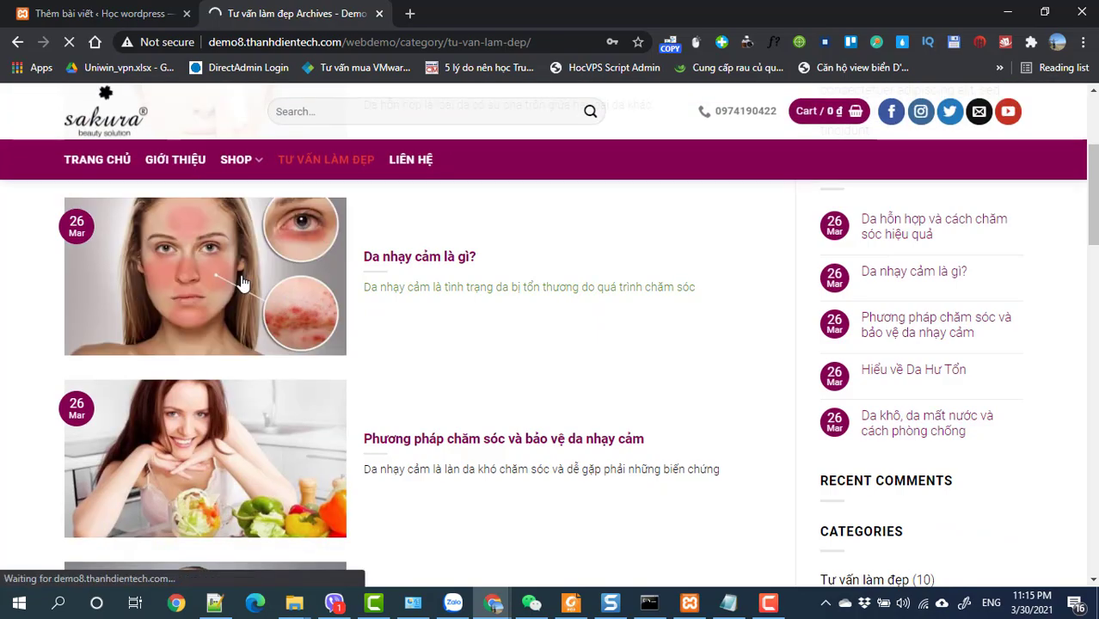
scroll(368, 364, down, 10)
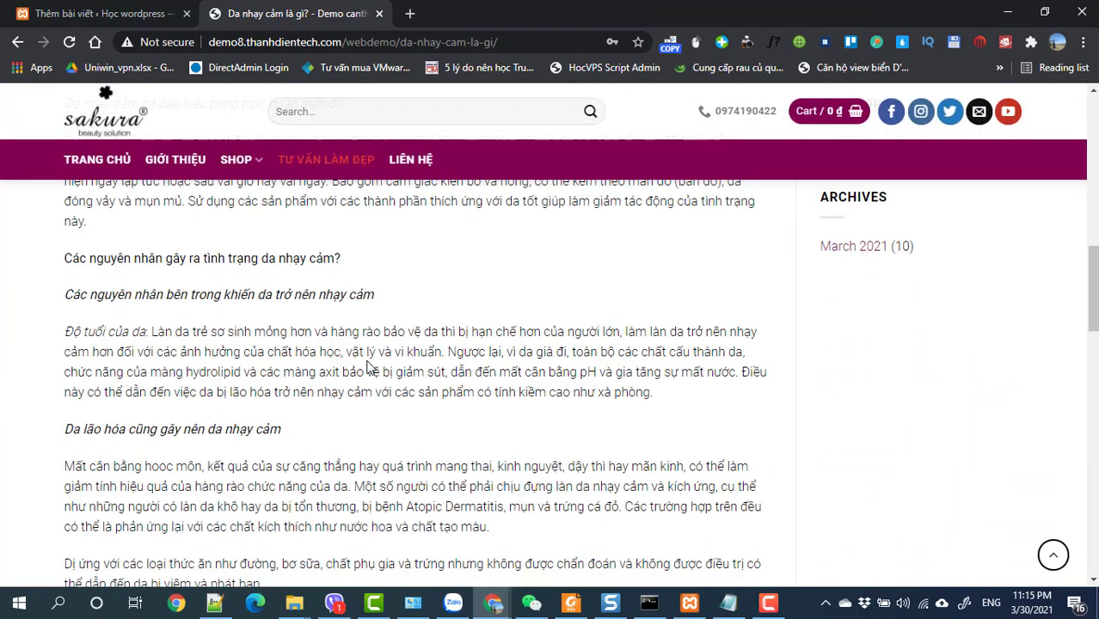
scroll(368, 366, down, 10)
scroll(368, 368, up, 15)
scroll(368, 367, up, 2)
click(16, 44)
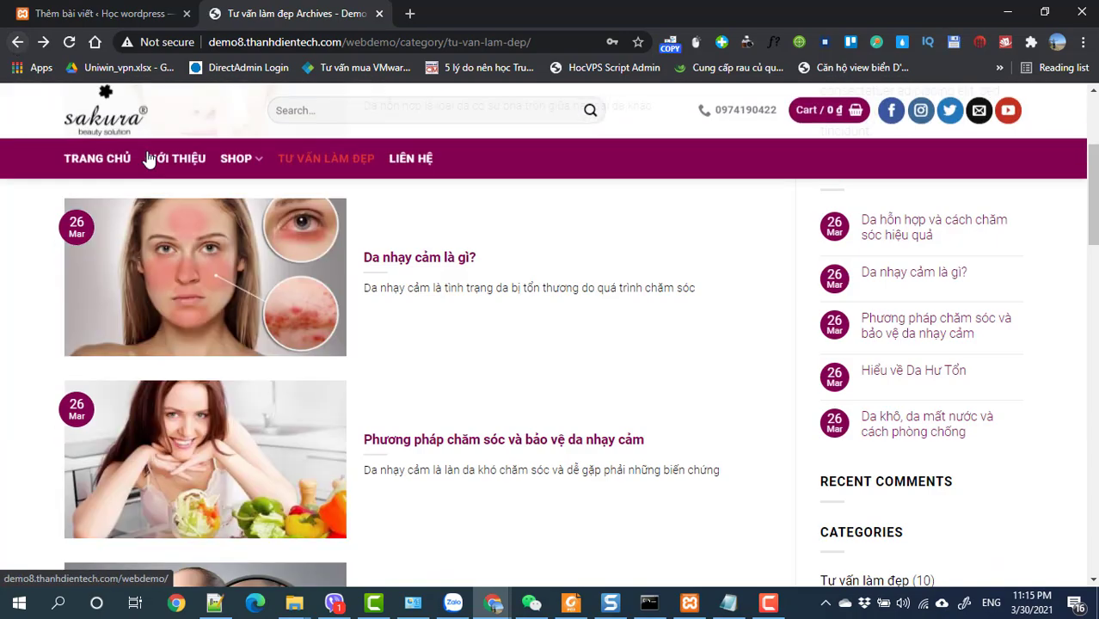
Step: Open the demo article "Phương pháp chăm sóc và bảo vệ da nhạy cảm" and start saving its first content image
scroll(204, 383, down, 1)
click(205, 382)
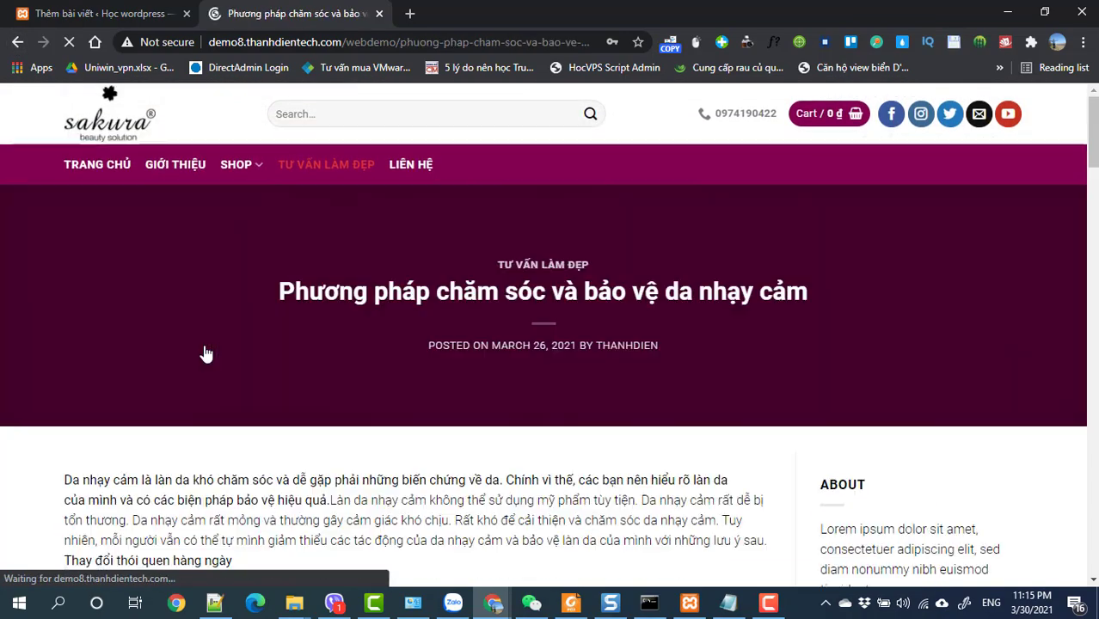
scroll(204, 351, down, 6)
right_click(350, 295)
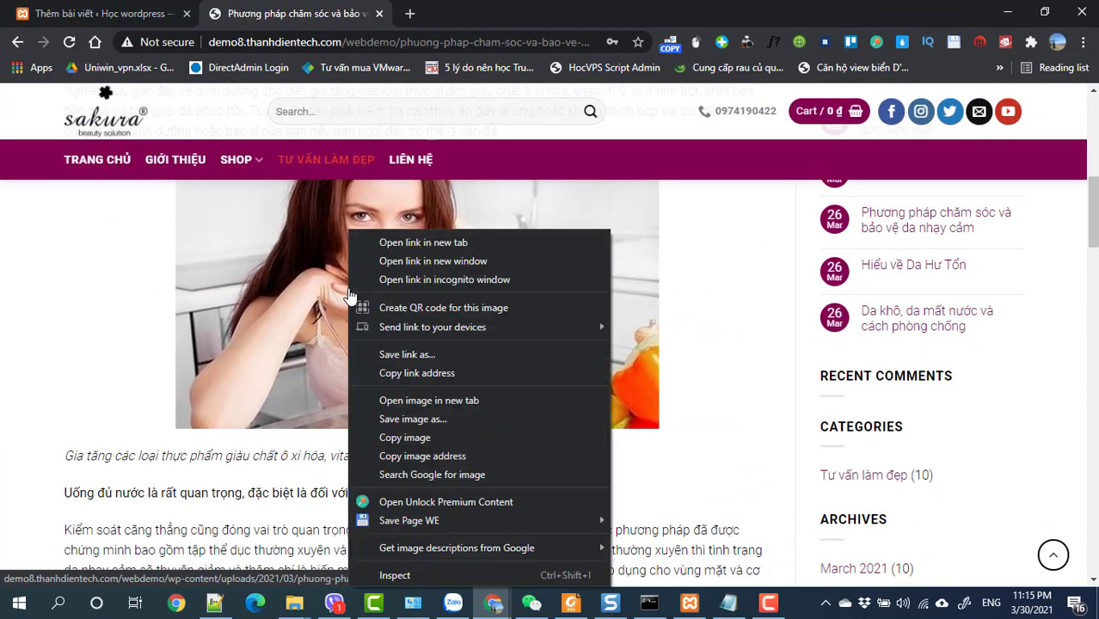
click(398, 419)
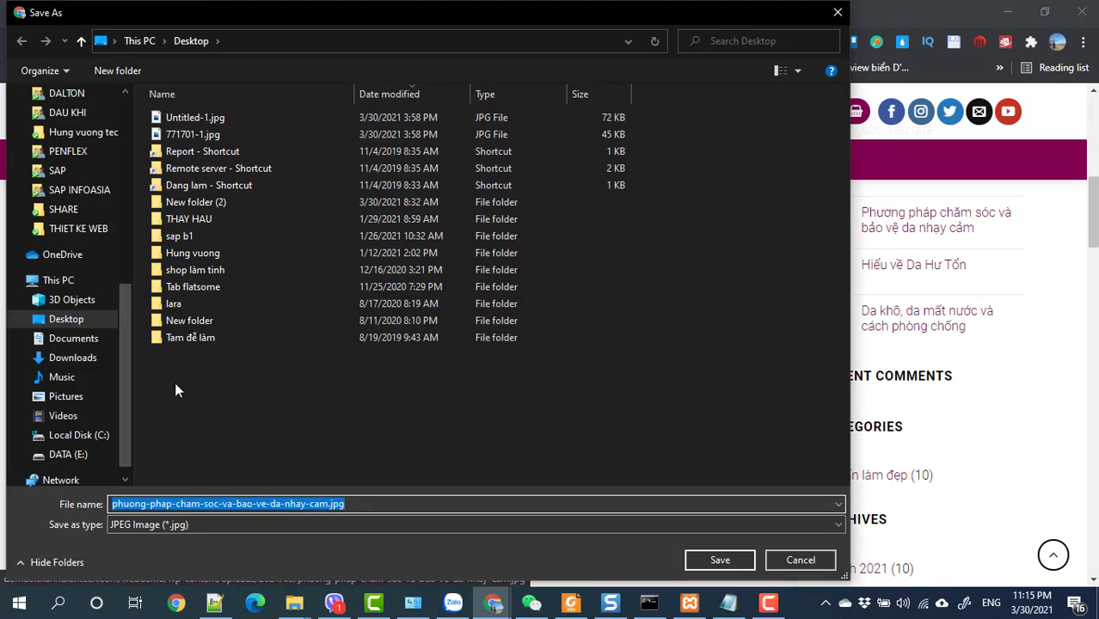
Step: Create a folder named "Bai viet" in E:\WEB THUC TAP and save the image there as phuong-phap-cham-soc-va-bao-ve-da-nhay-cam.jpg
click(76, 454)
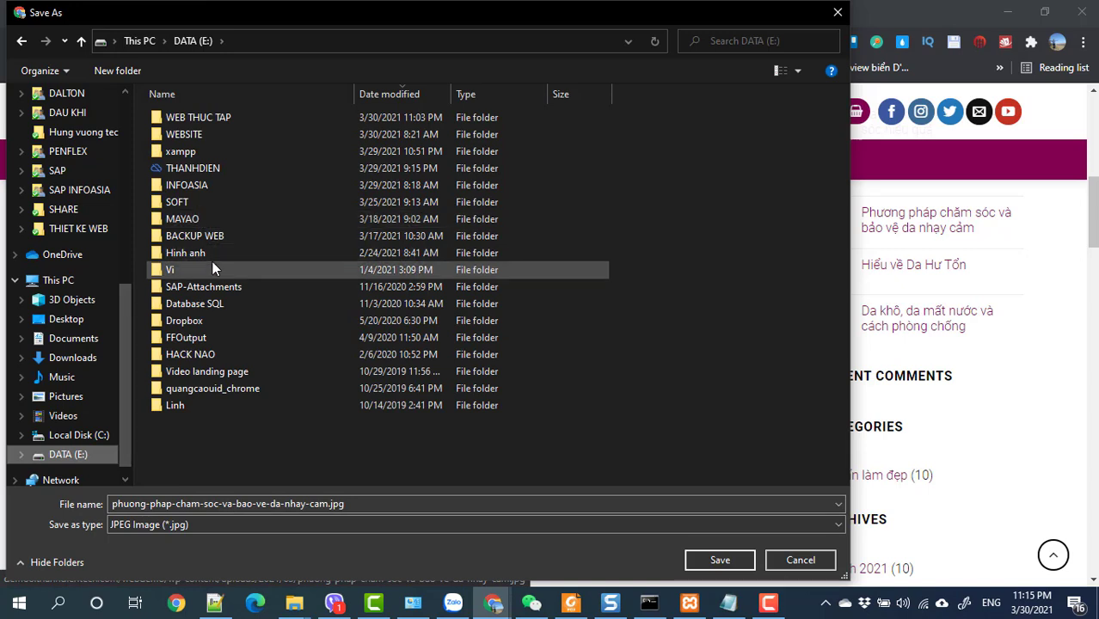
double_click(185, 118)
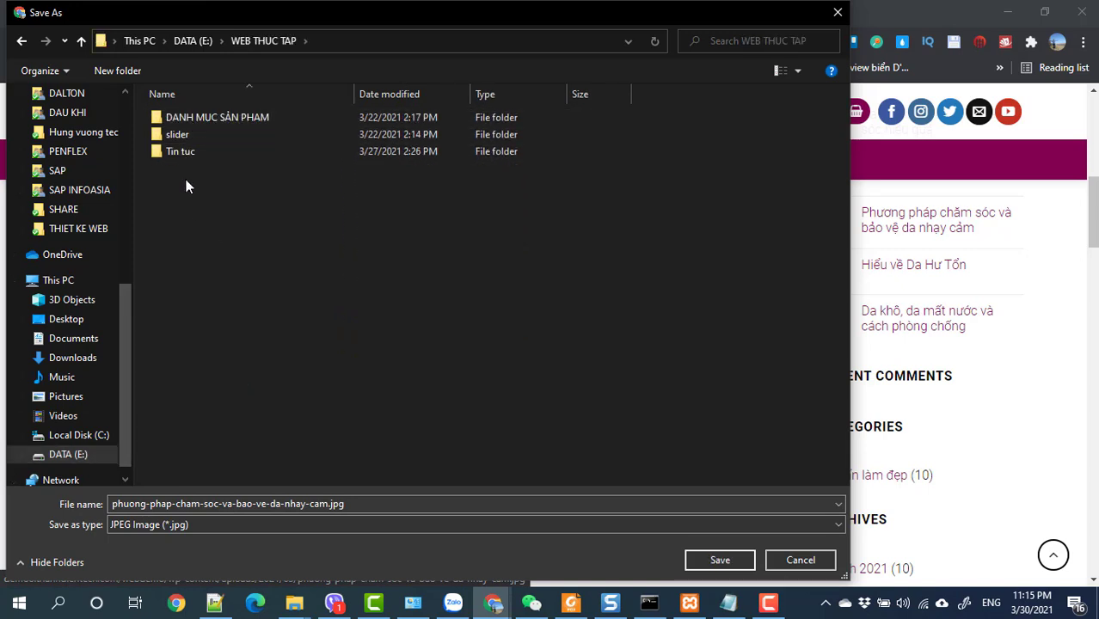
right_click(185, 223)
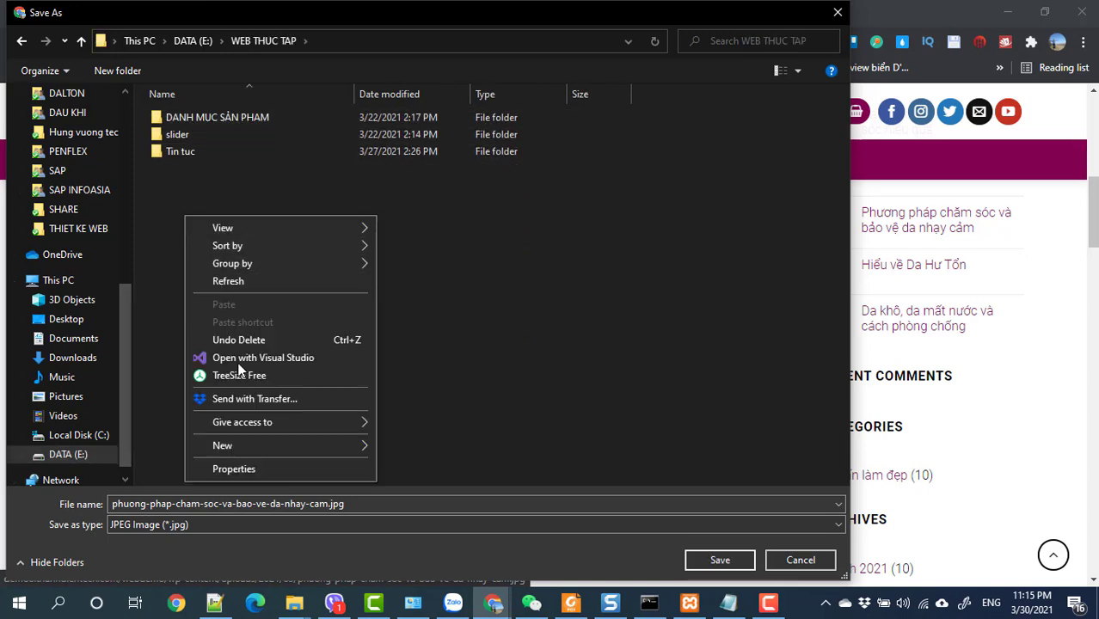
mouse_move(250, 442)
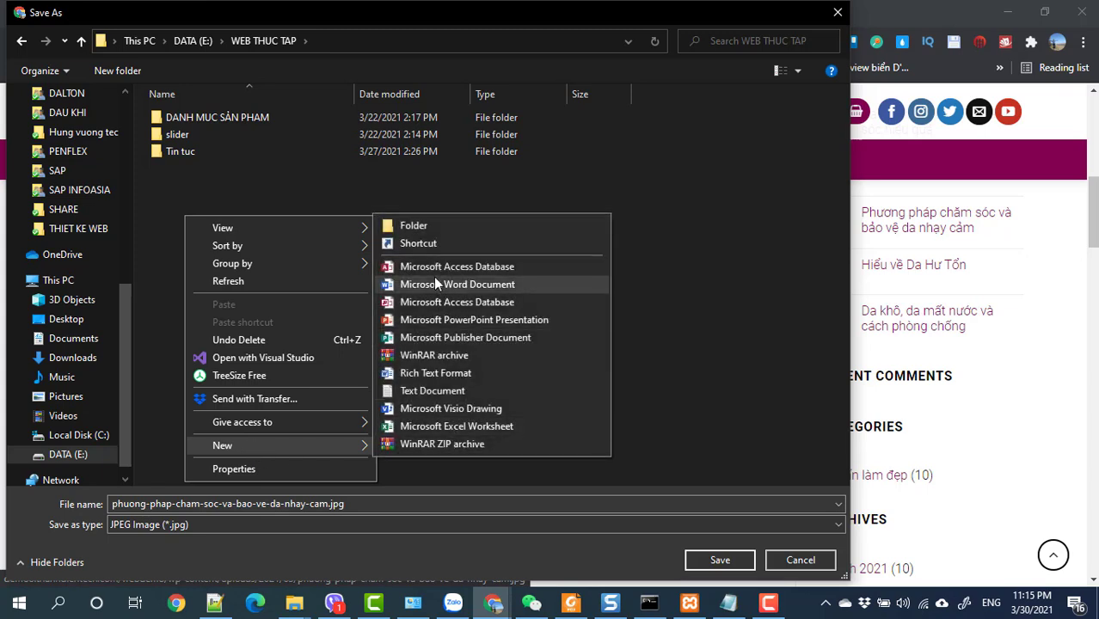
click(418, 225)
text(Bai)
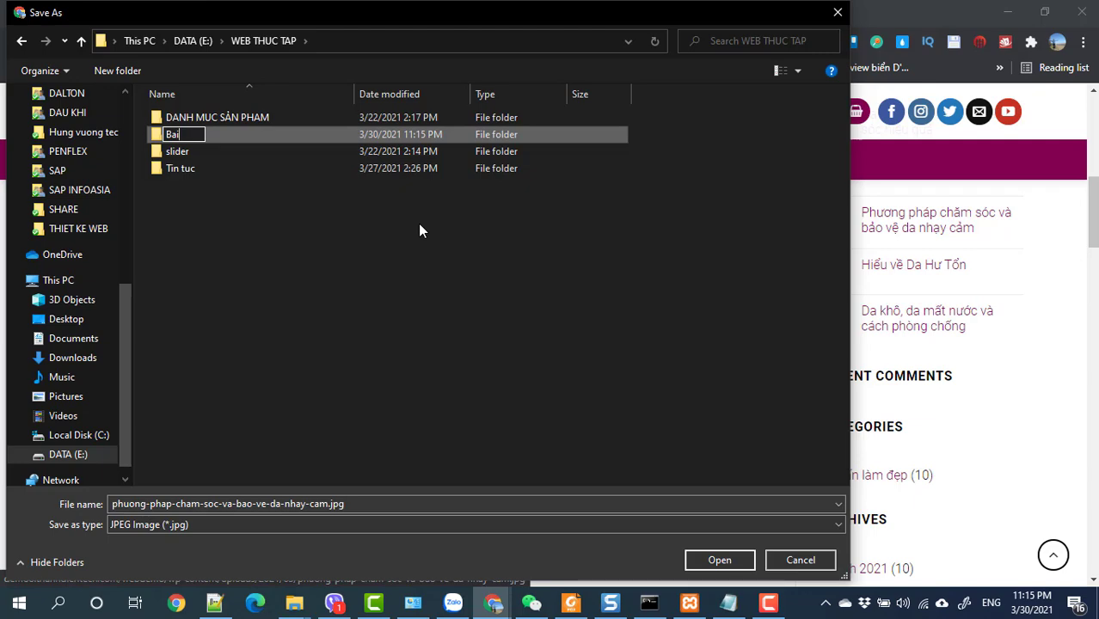
text(vie)
key(Return)
key(Return)
click(729, 546)
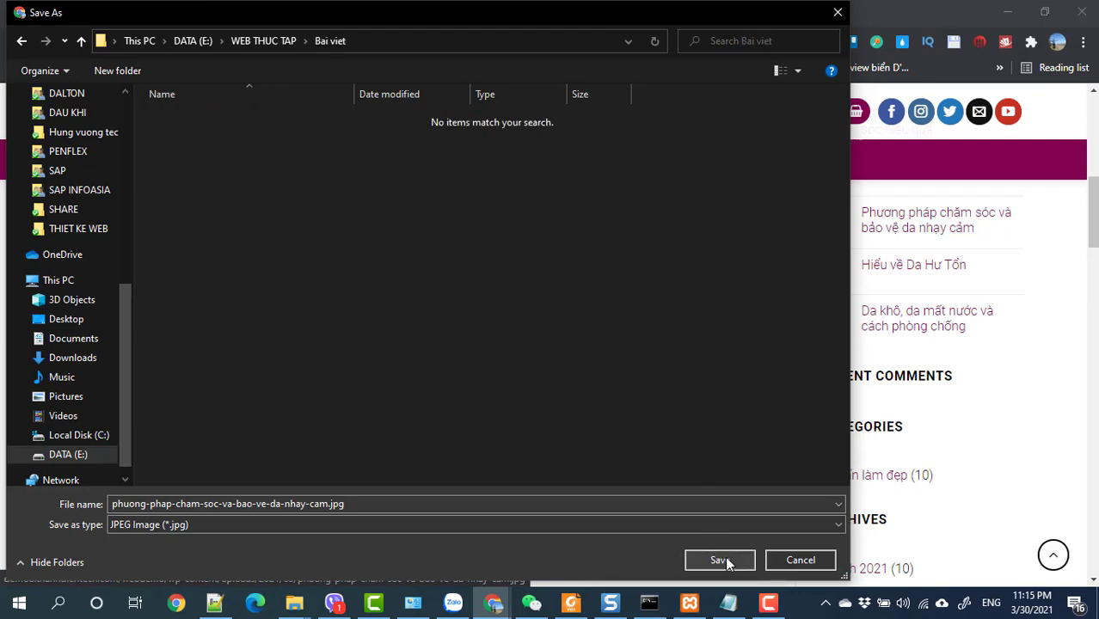
Step: Copy the demo article's title, "Phương pháp chăm sóc và bảo vệ da nhạy cảm", into the new post's title
scroll(650, 471, down, 1)
scroll(649, 470, down, 3)
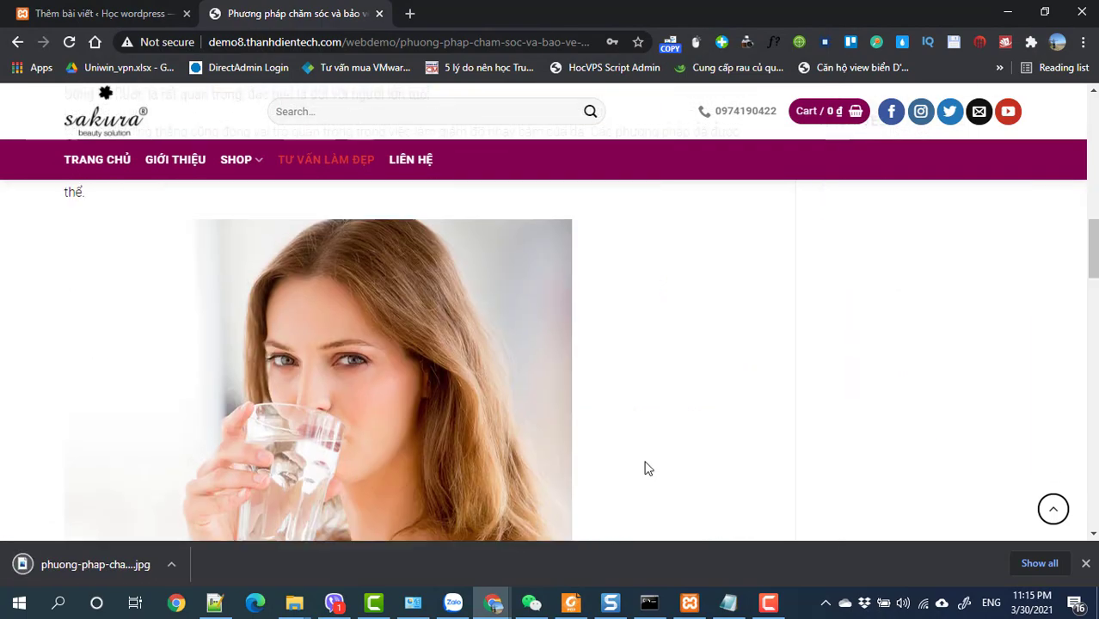
scroll(647, 469, up, 4)
click(99, 13)
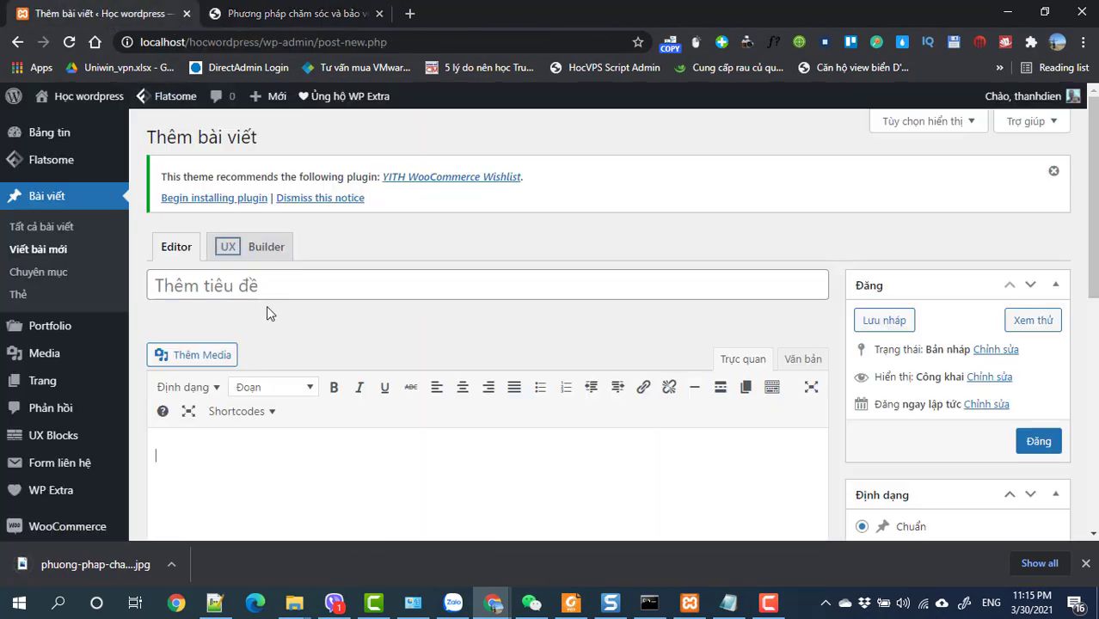
click(279, 16)
scroll(426, 377, up, 10)
drag(279, 291, 849, 293)
key(ctrl+c)
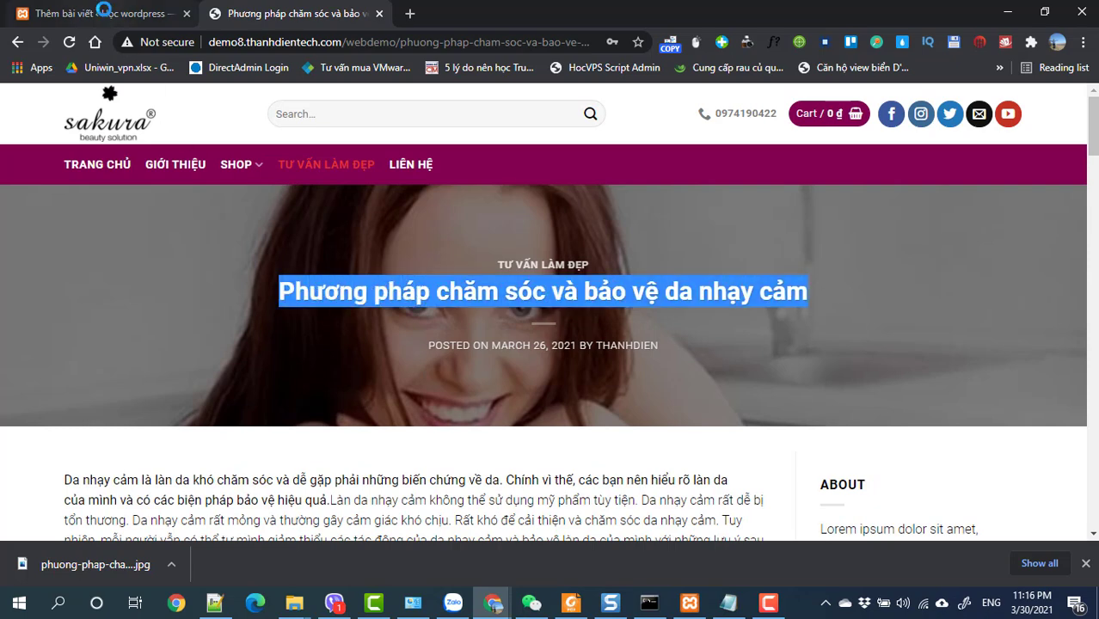
click(99, 12)
click(172, 291)
key(ctrl+v)
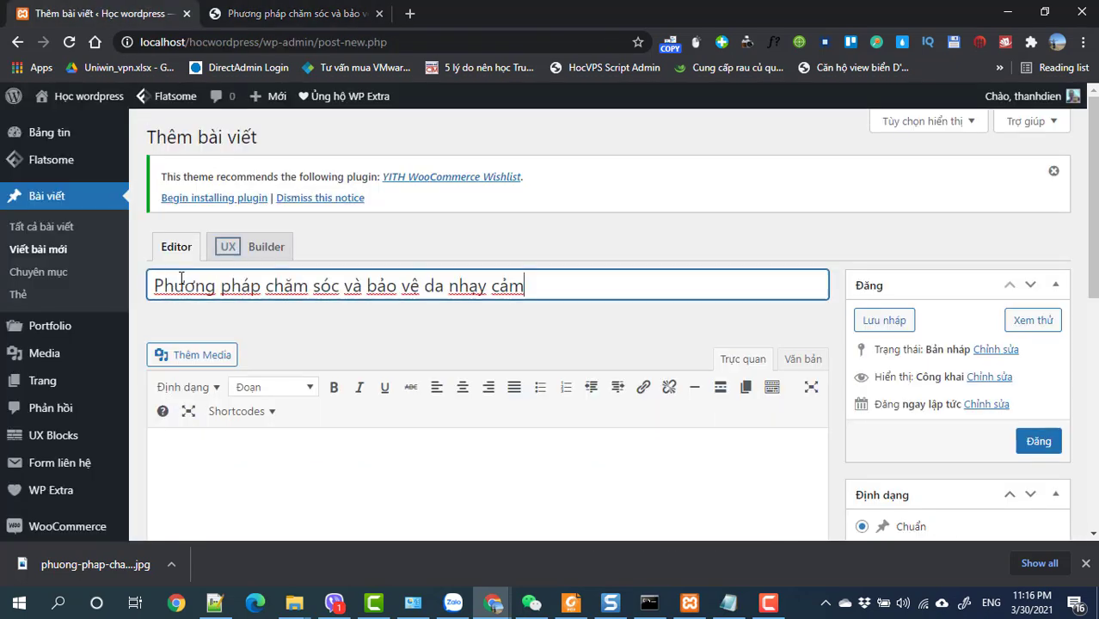
Step: Copy the demo article's full body, from its opening paragraph to the last paragraph, into the new post's content
click(238, 21)
scroll(219, 489, down, 2)
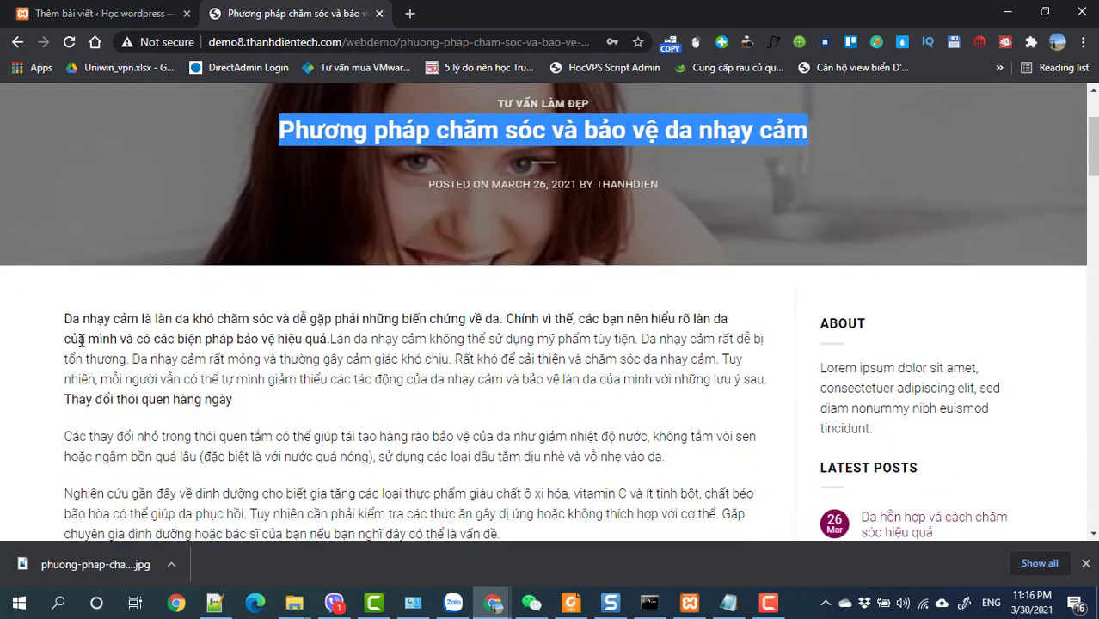
drag(71, 319, 334, 462)
drag(67, 319, 346, 275)
scroll(215, 430, down, 8)
scroll(250, 459, down, 10)
scroll(303, 444, down, 1)
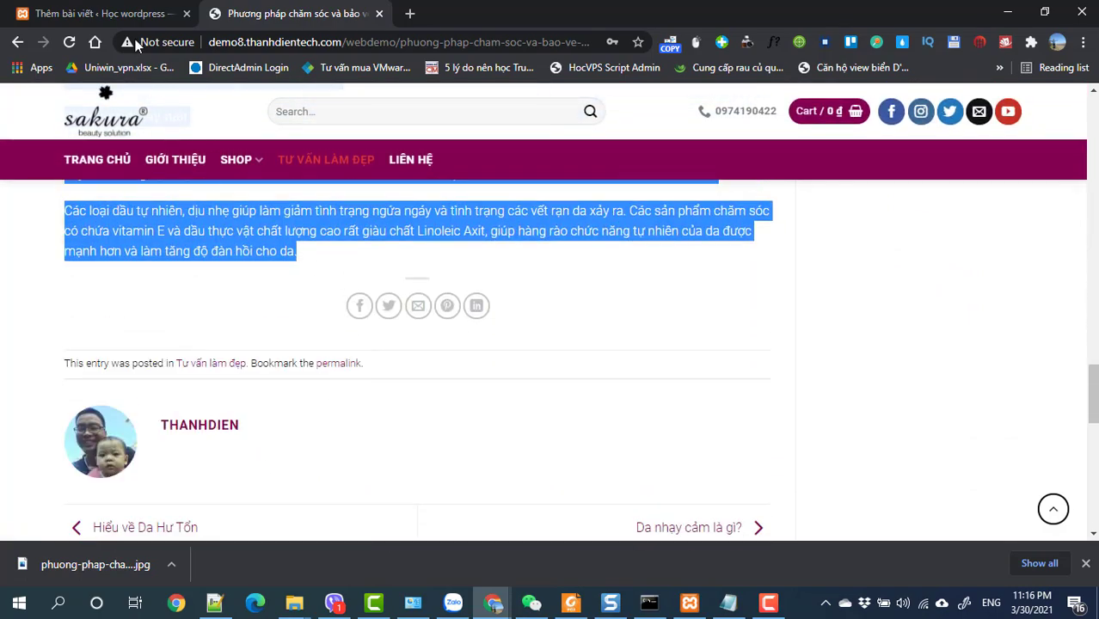
click(112, 14)
click(212, 463)
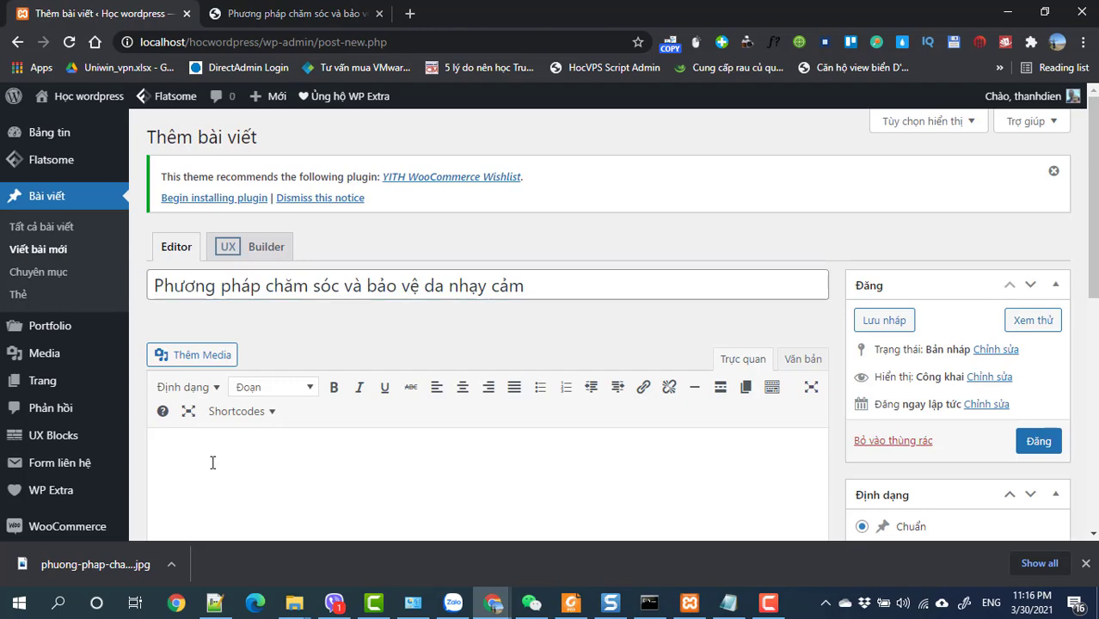
key(ctrl+v)
Step: Delete the first image in the post content, above the caption about foods rich in antioxidants and vitamin C
scroll(212, 462, up, 4)
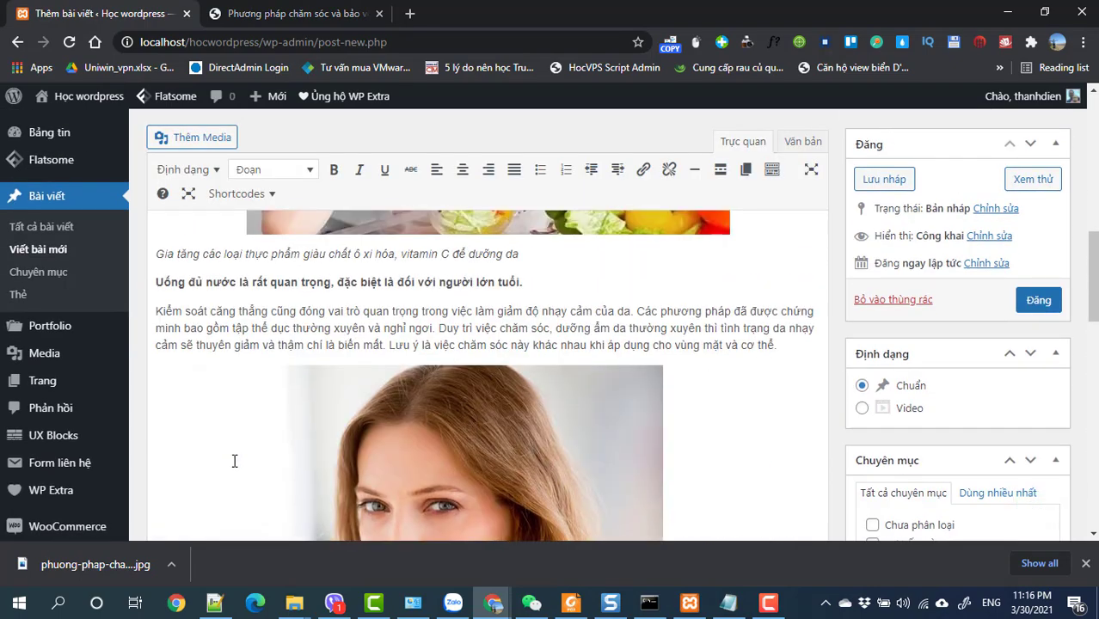
scroll(212, 463, up, 4)
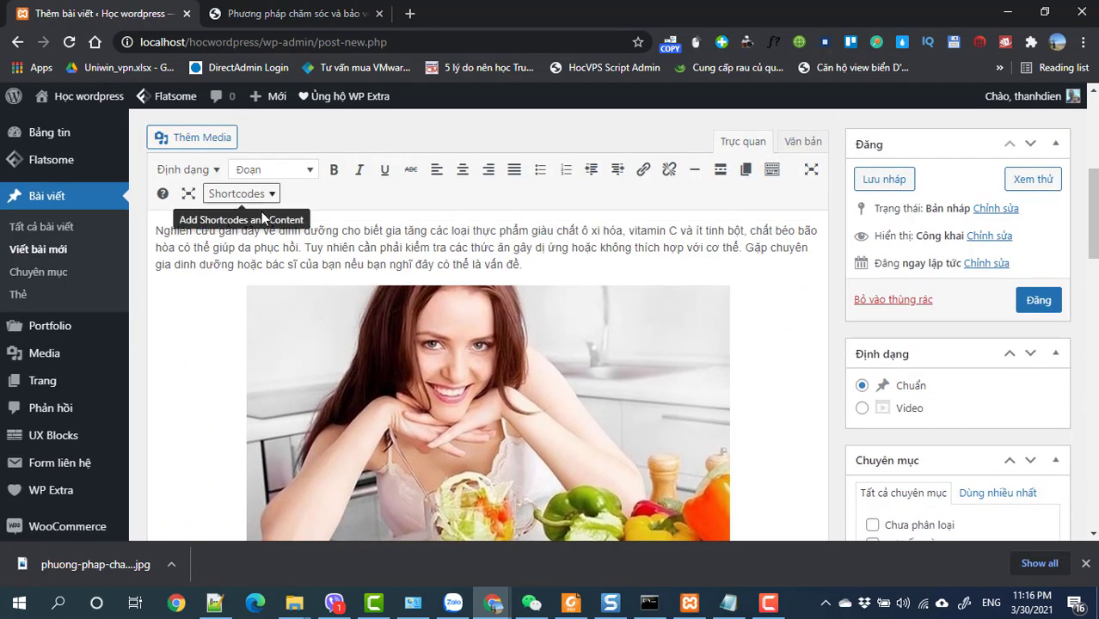
scroll(262, 210, up, 4)
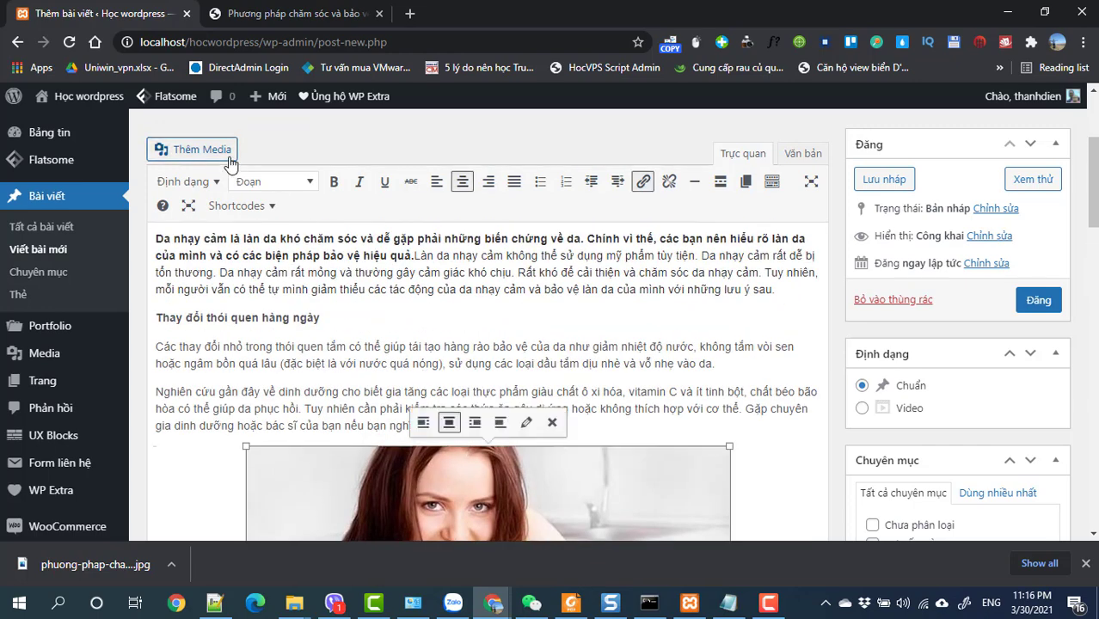
scroll(423, 422, down, 1)
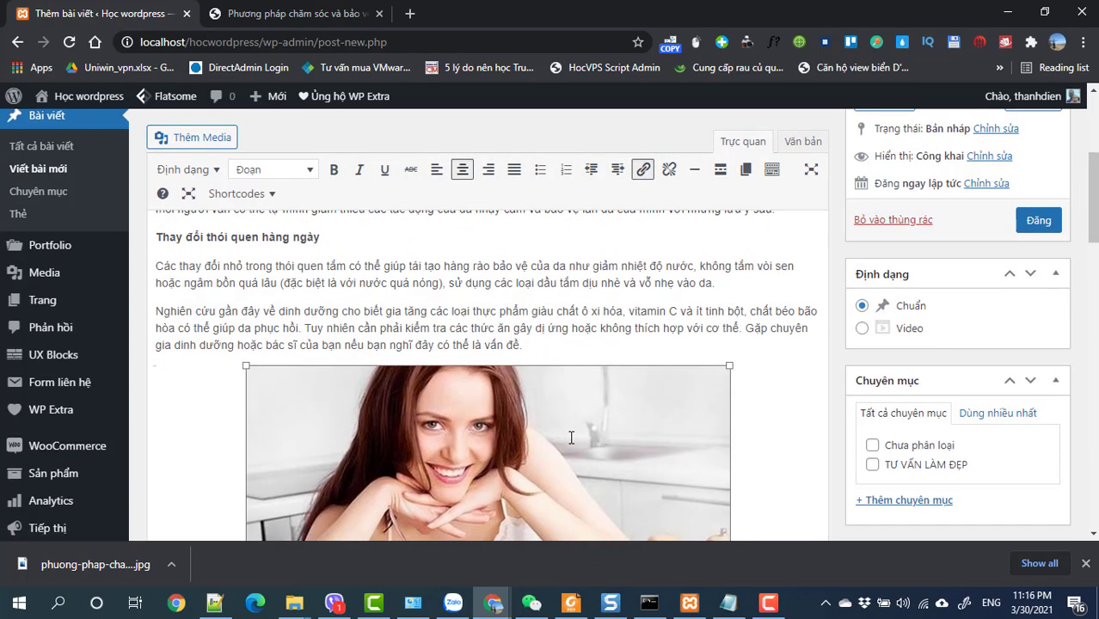
click(552, 342)
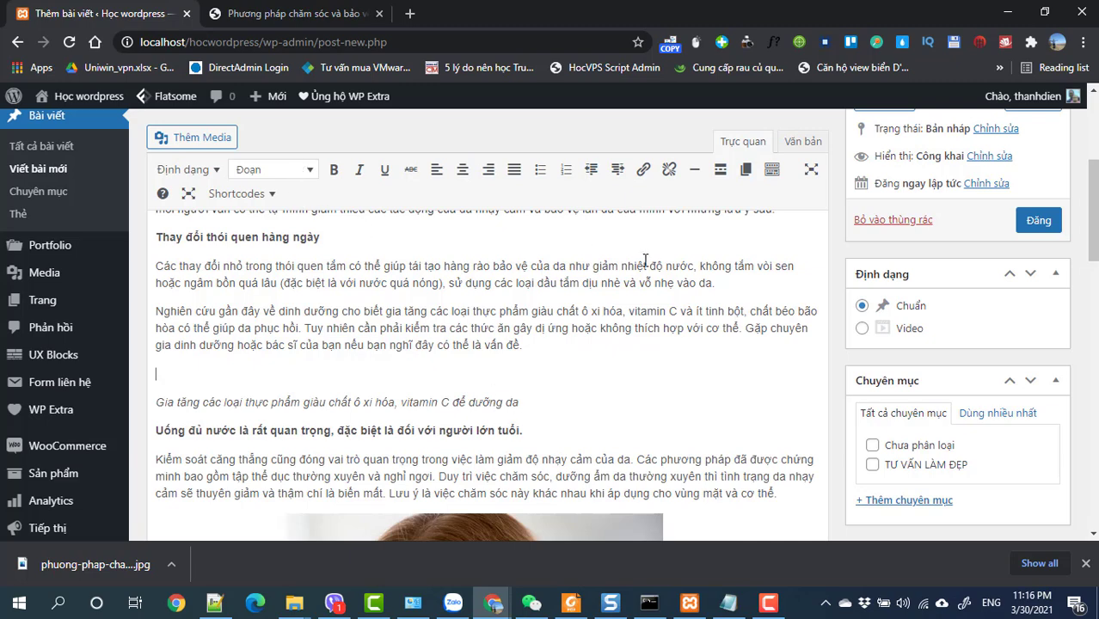
Step: Upload phuong-phap-cham-soc-va-bao-ve-da-nhay-cam.jpg from E:\WEB THUC TAP\Bai viet to the media library for this post
scroll(645, 260, up, 2)
click(215, 139)
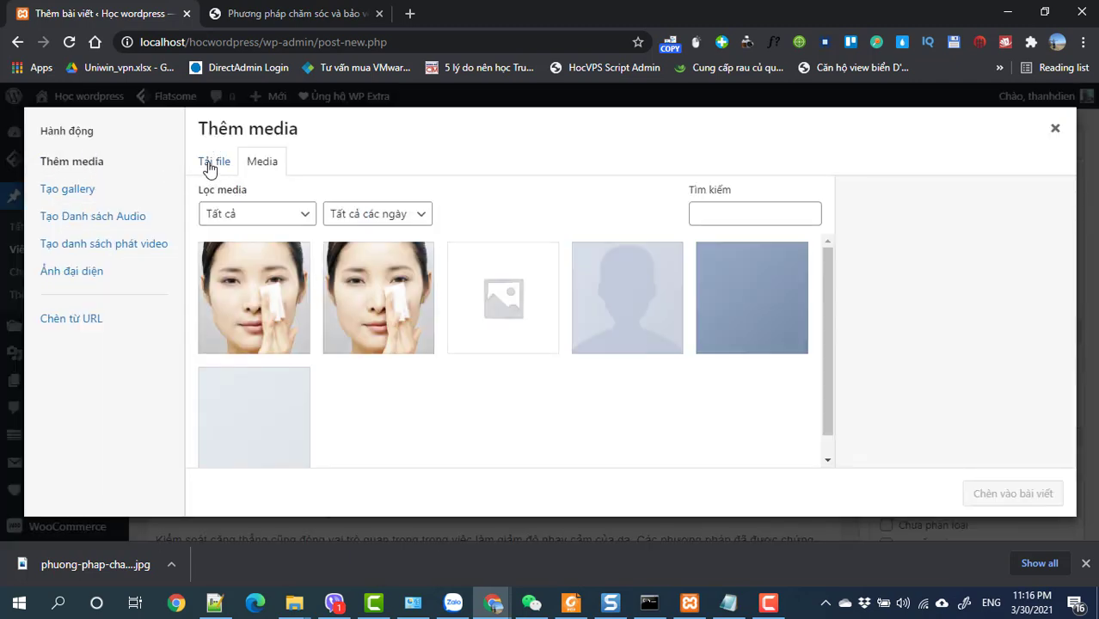
click(209, 165)
click(627, 359)
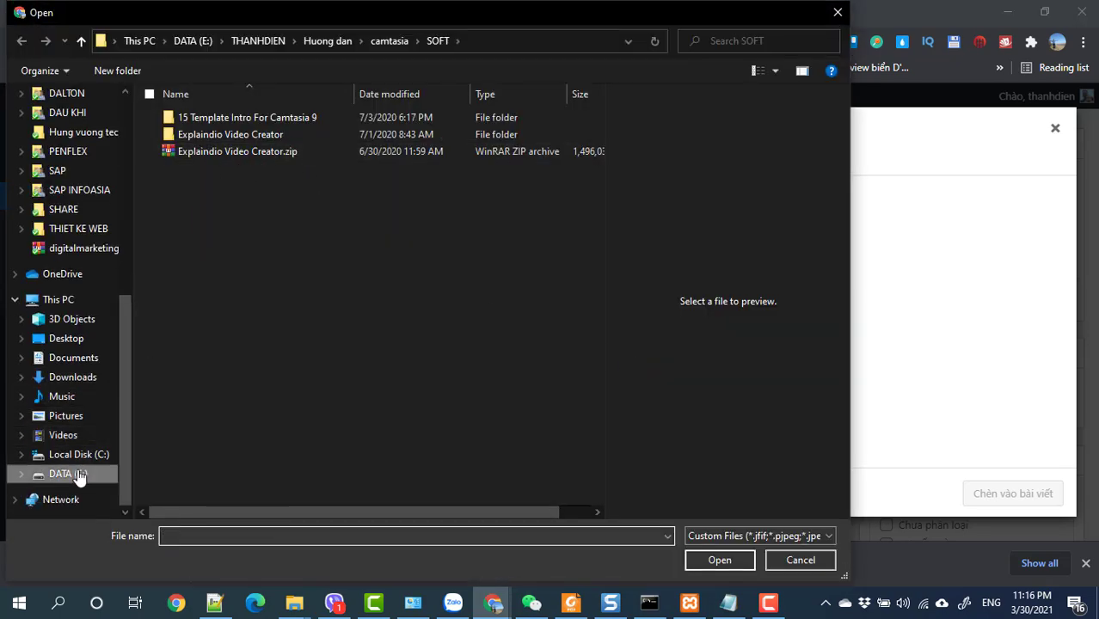
click(68, 474)
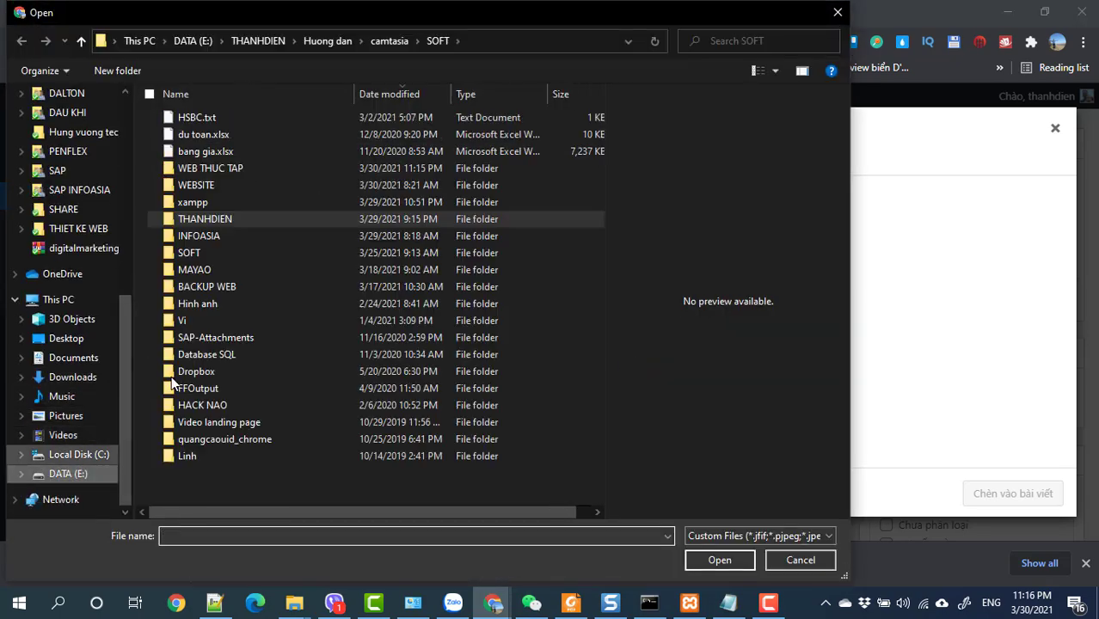
double_click(207, 170)
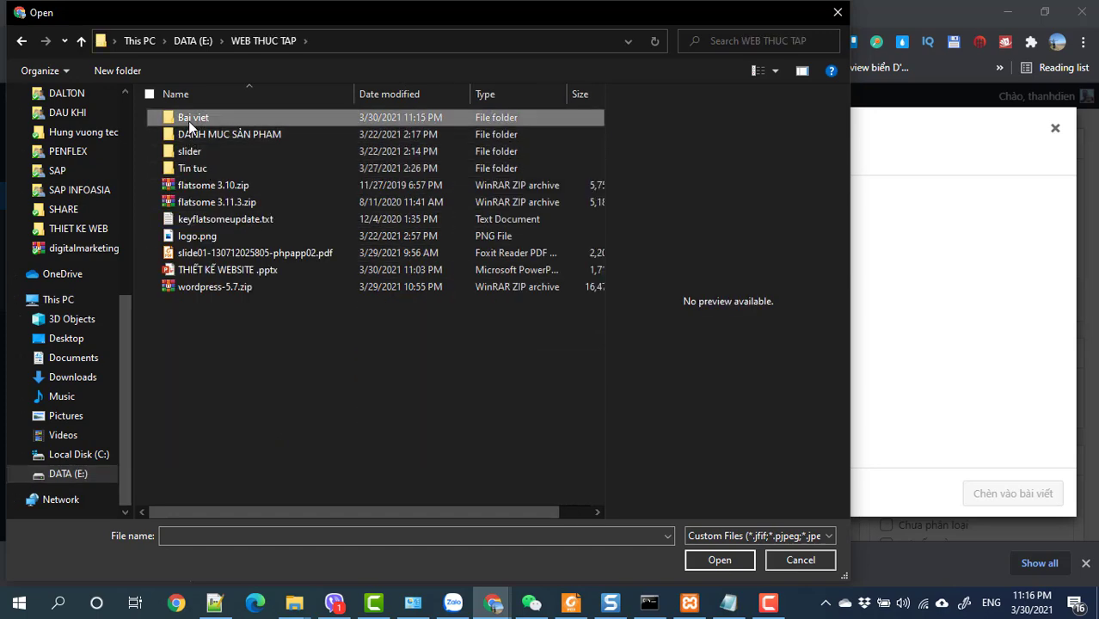
double_click(191, 121)
click(185, 172)
click(697, 562)
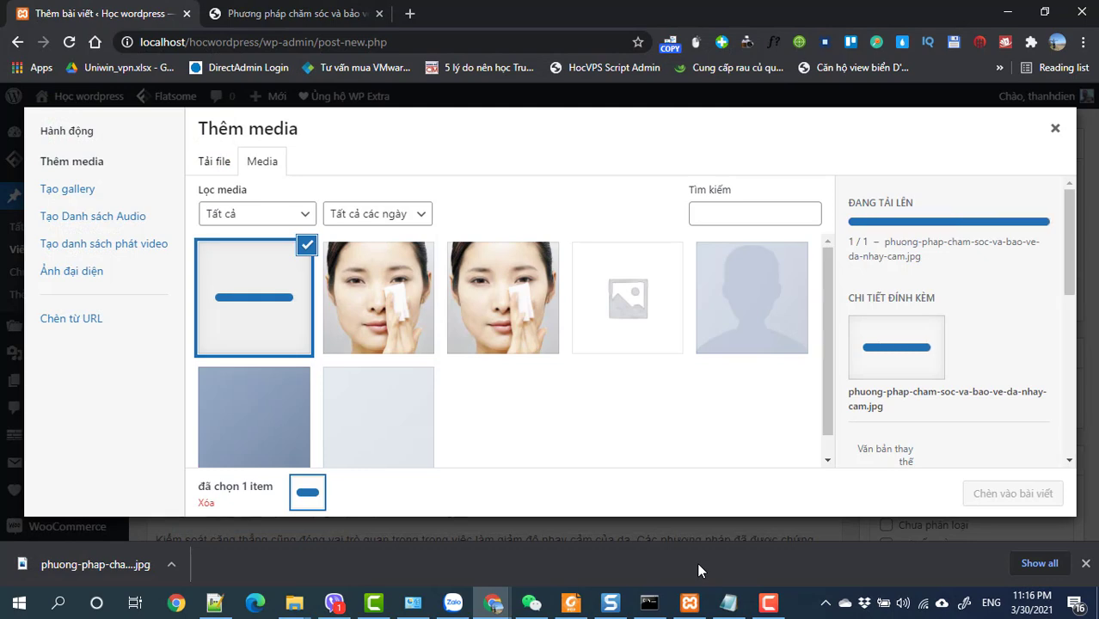
Step: Insert the uploaded image into the empty line above the antioxidant and vitamin C caption, and centre it
click(1010, 501)
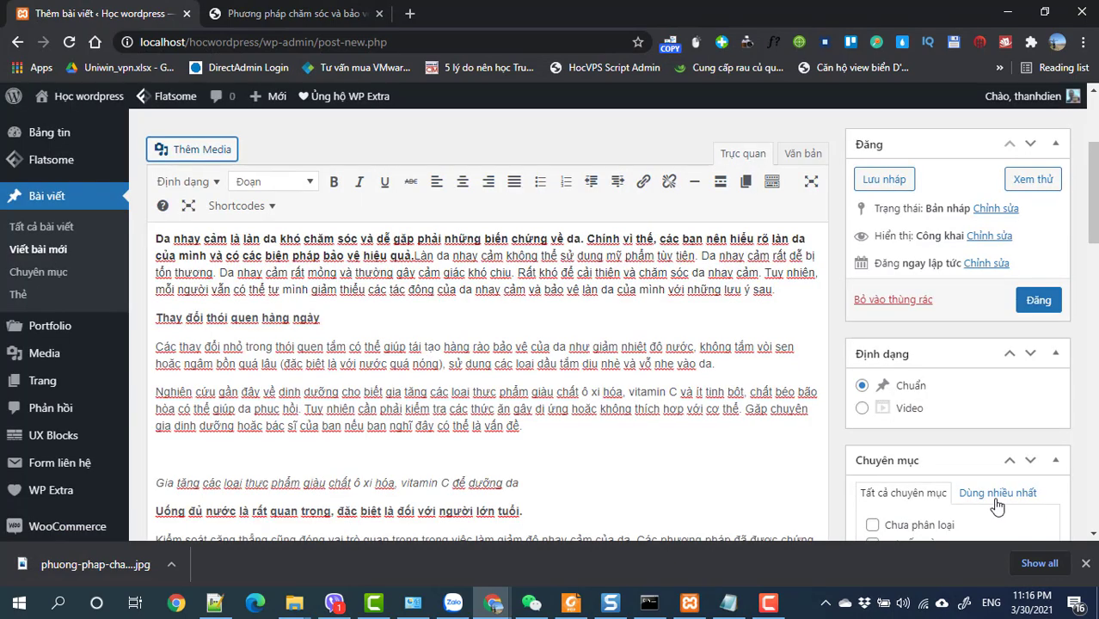
click(540, 491)
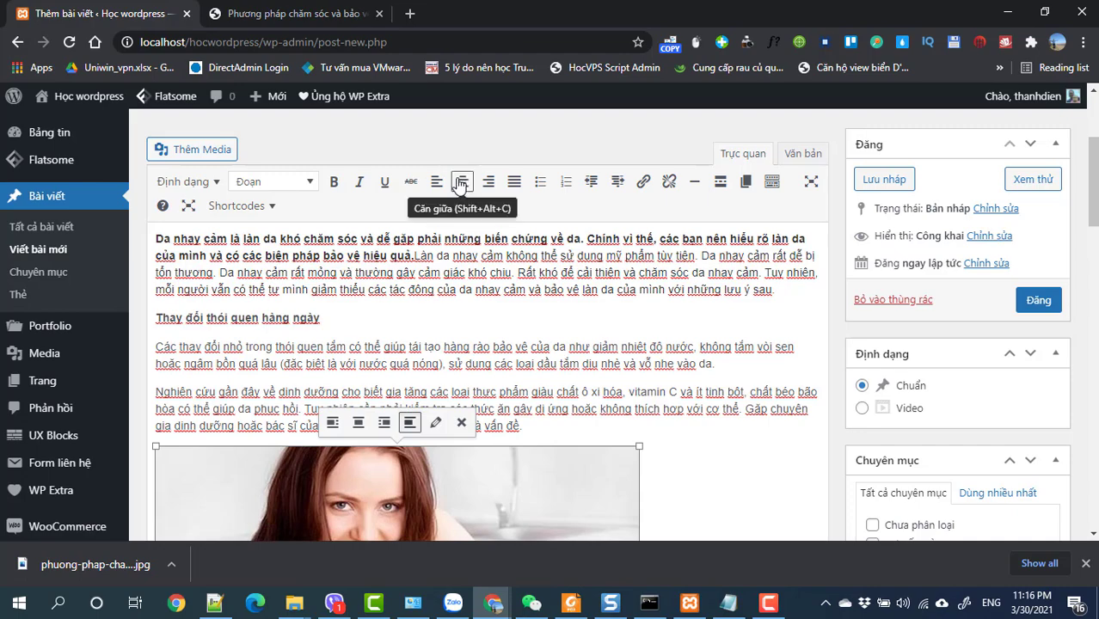
click(462, 183)
Step: Assign the post to the category TƯ VẤN LÀM ĐẸP and set phuong-phap-cham-soc-va-bao-ve-da-nhay-cam.jpg as its featured image
scroll(614, 415, down, 10)
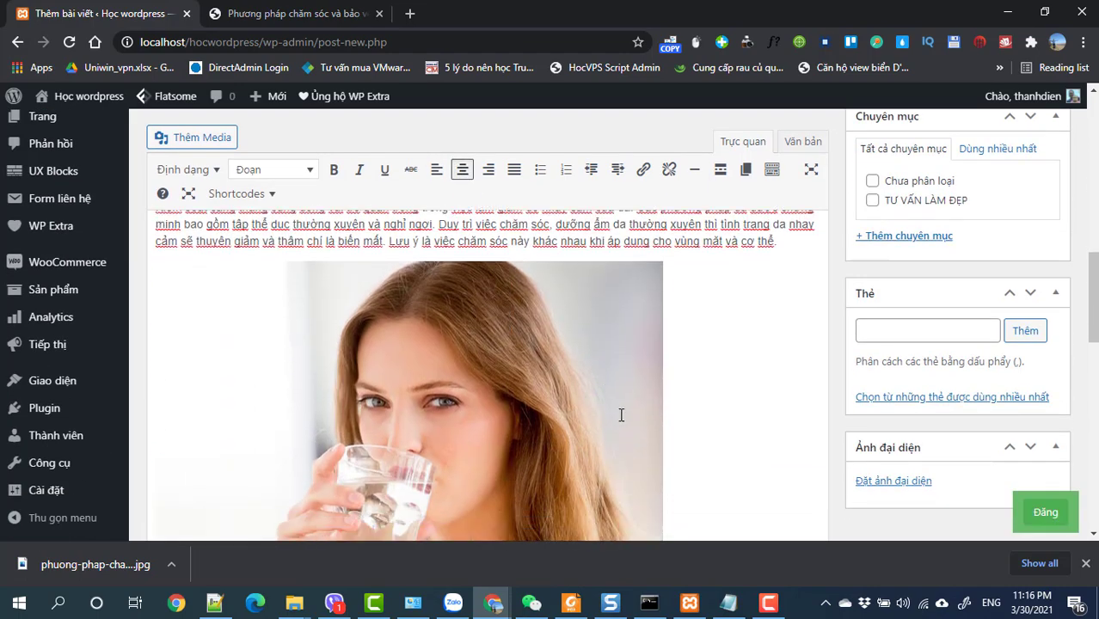
scroll(710, 408, down, 10)
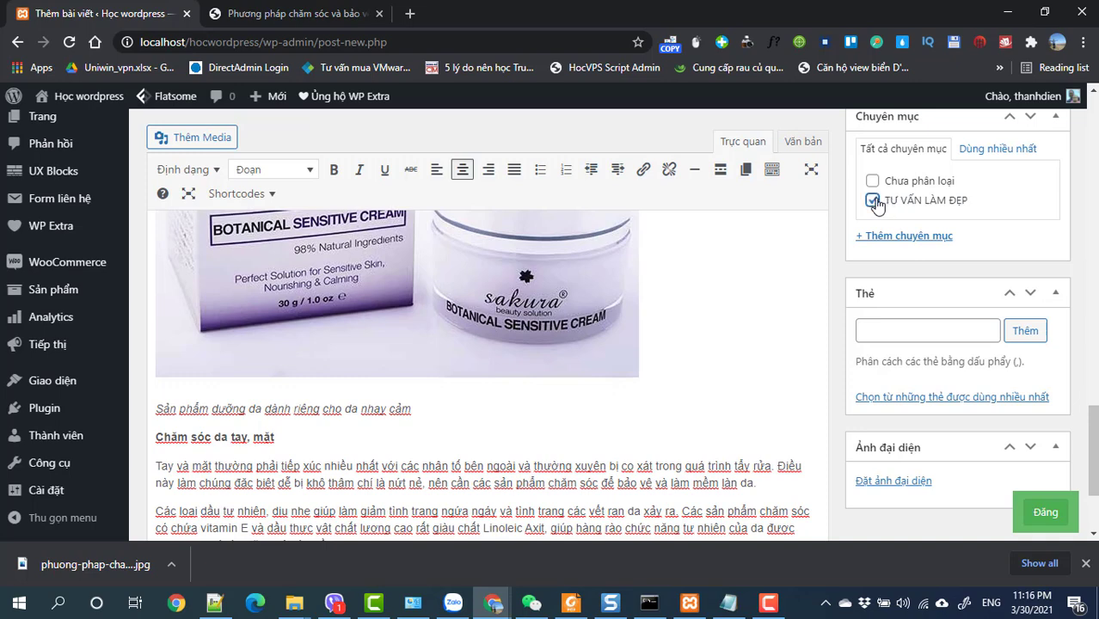
click(894, 481)
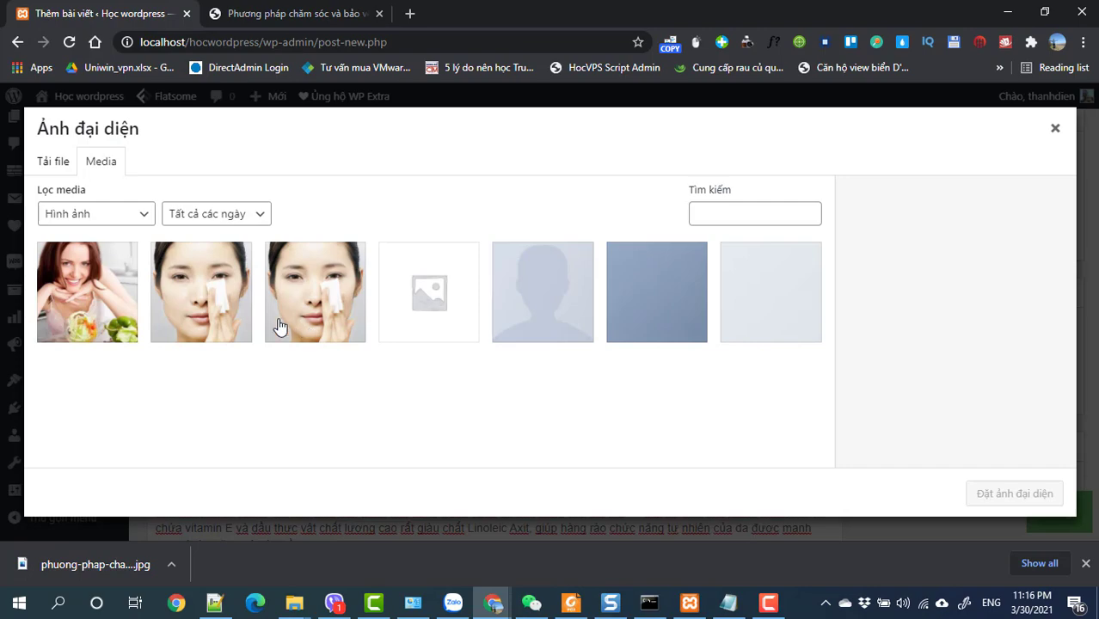
click(102, 297)
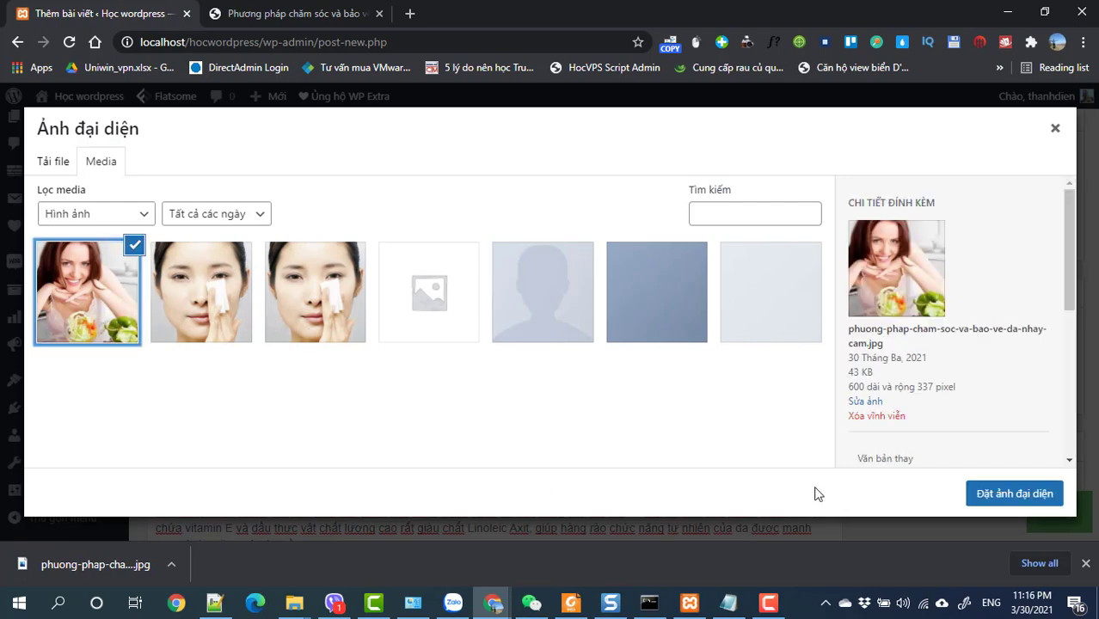
click(994, 497)
Step: Publish the post "Phương pháp chăm sóc và bảo vệ da nhạy cảm"
scroll(863, 388, up, 10)
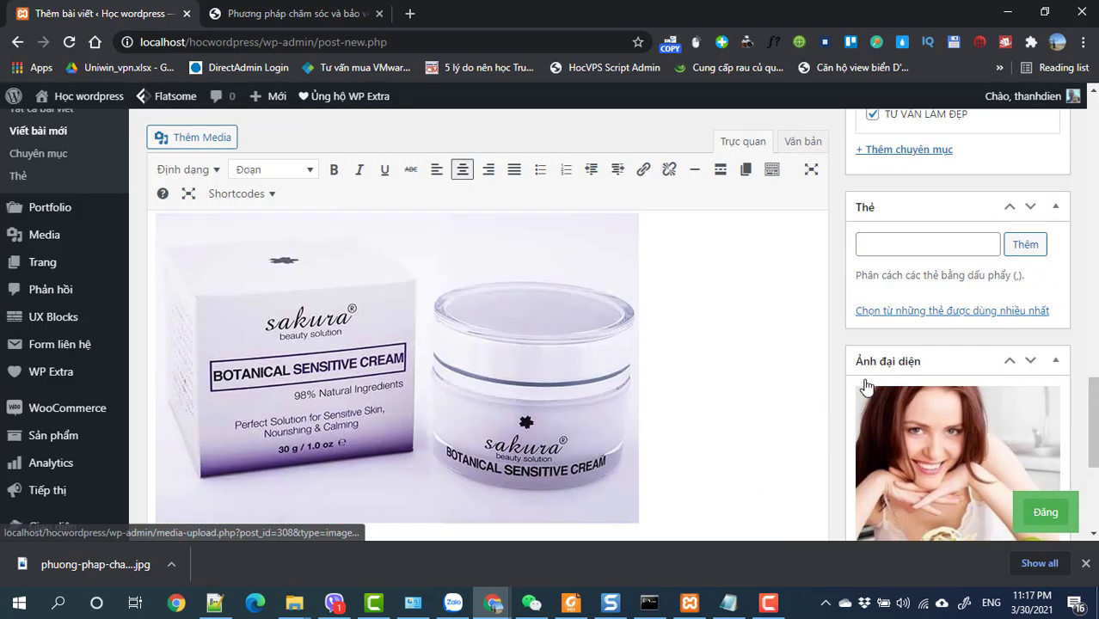
scroll(863, 382, up, 5)
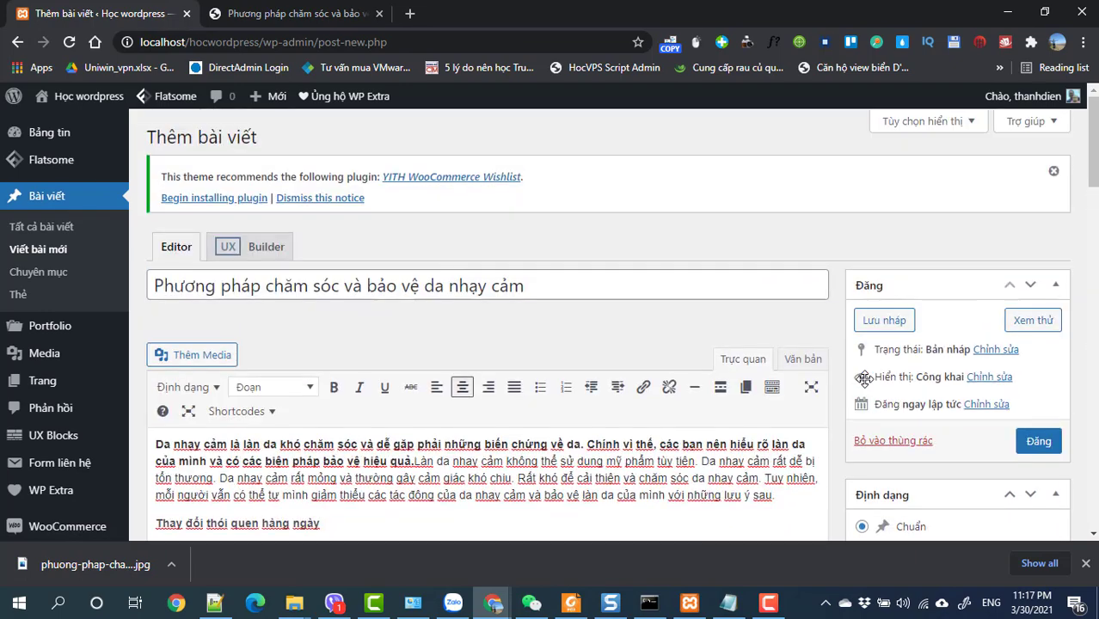
click(1039, 442)
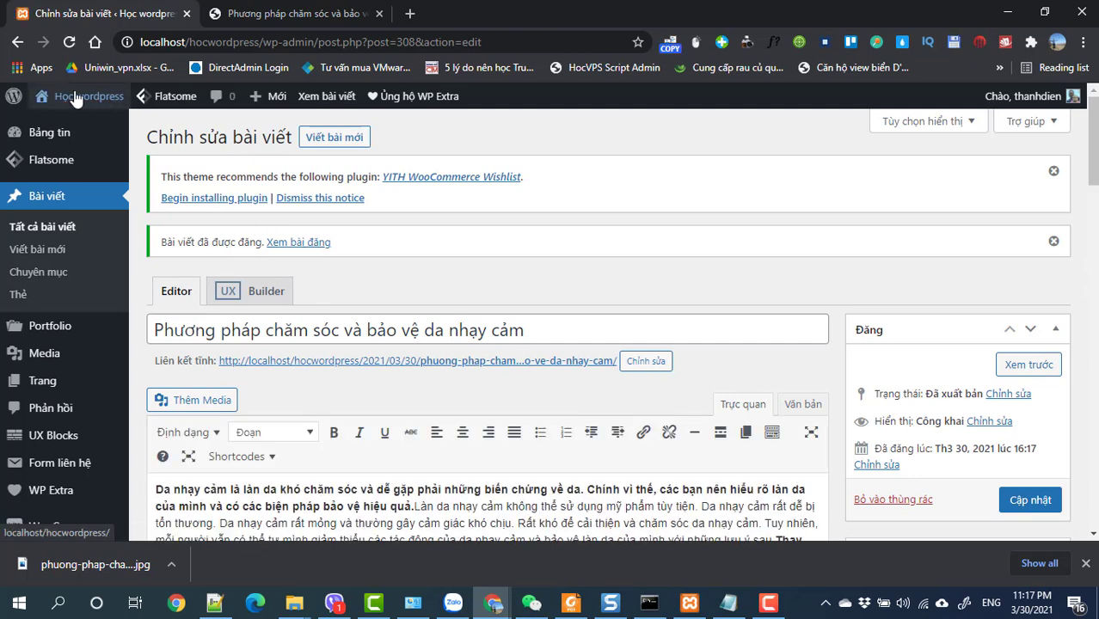
Step: Open the local site's front end in a new tab and examine the posts in the TƯ VẤN LÀM ĐẸP category
mouse_move(69, 96)
right_click(60, 124)
click(84, 138)
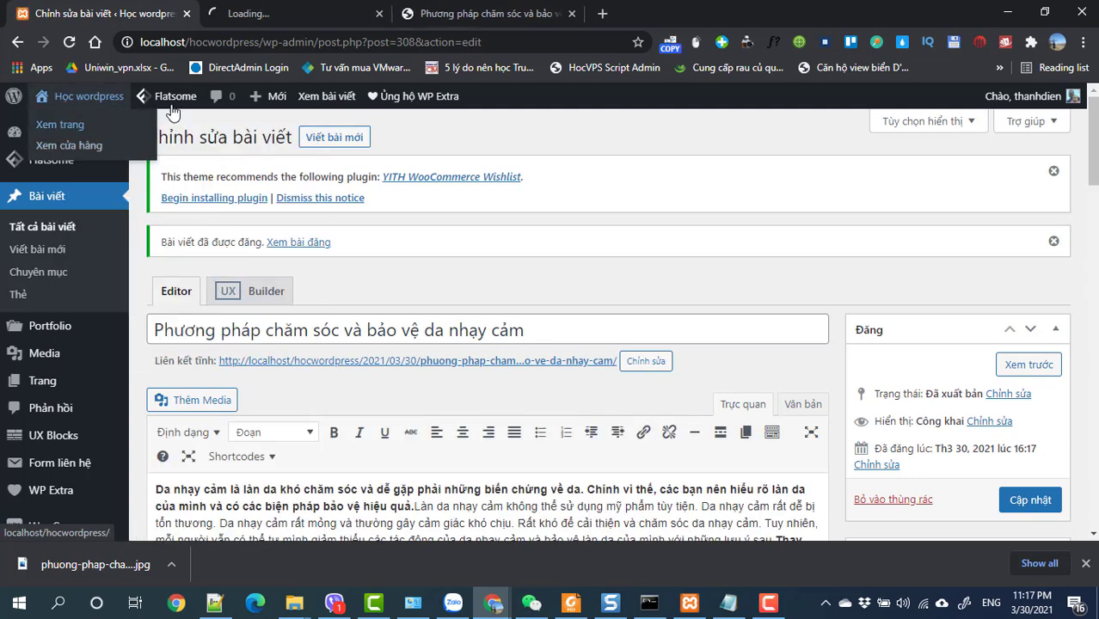
click(296, 16)
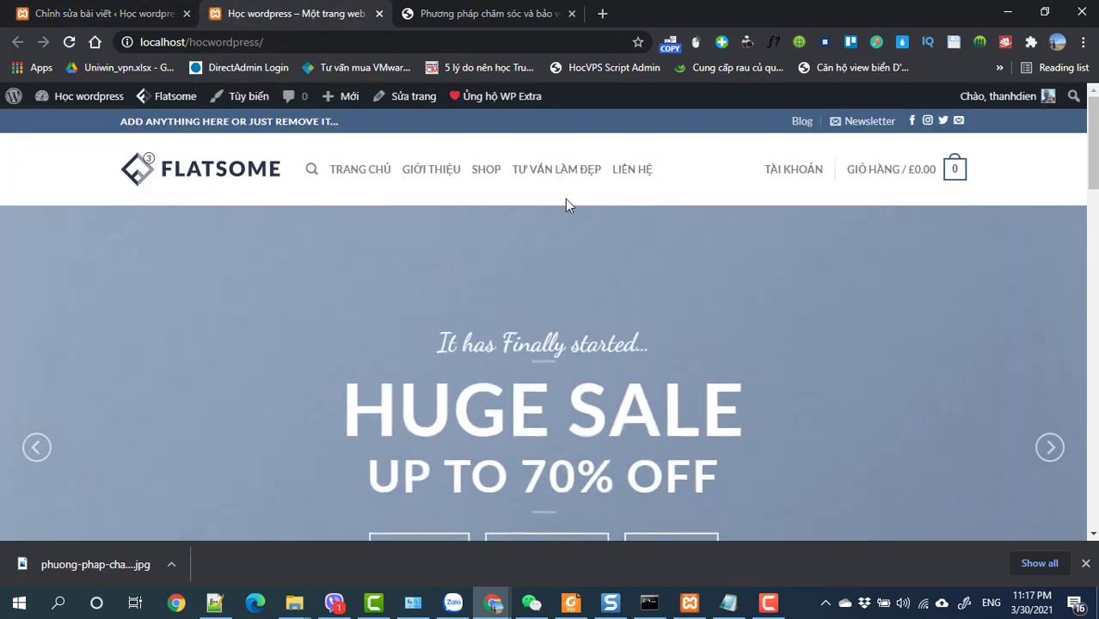
click(553, 172)
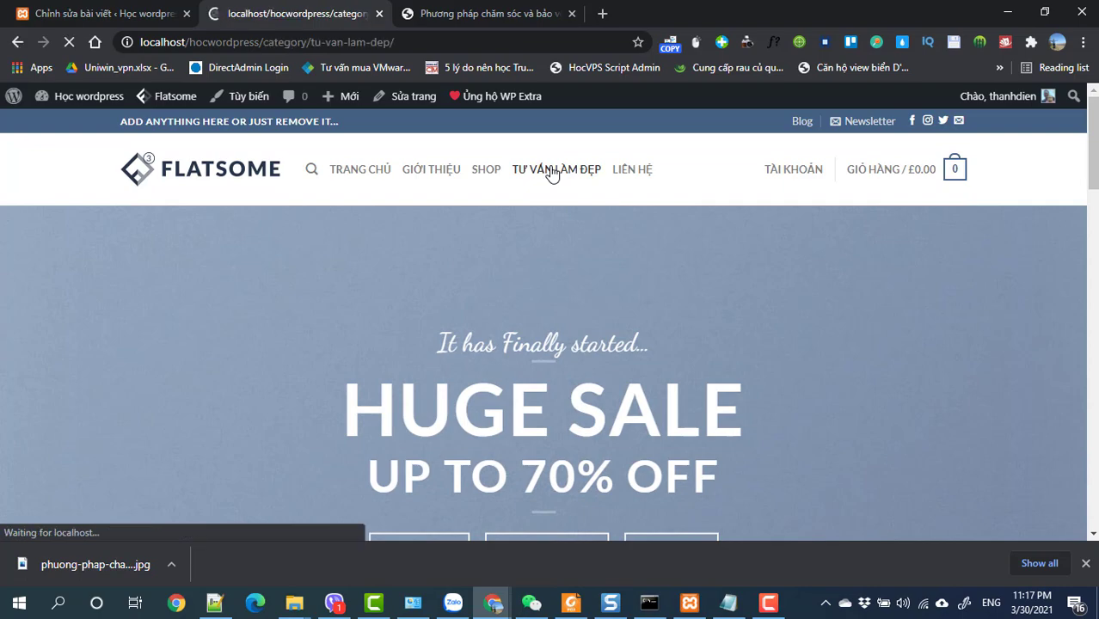
scroll(547, 335, down, 5)
scroll(540, 336, down, 6)
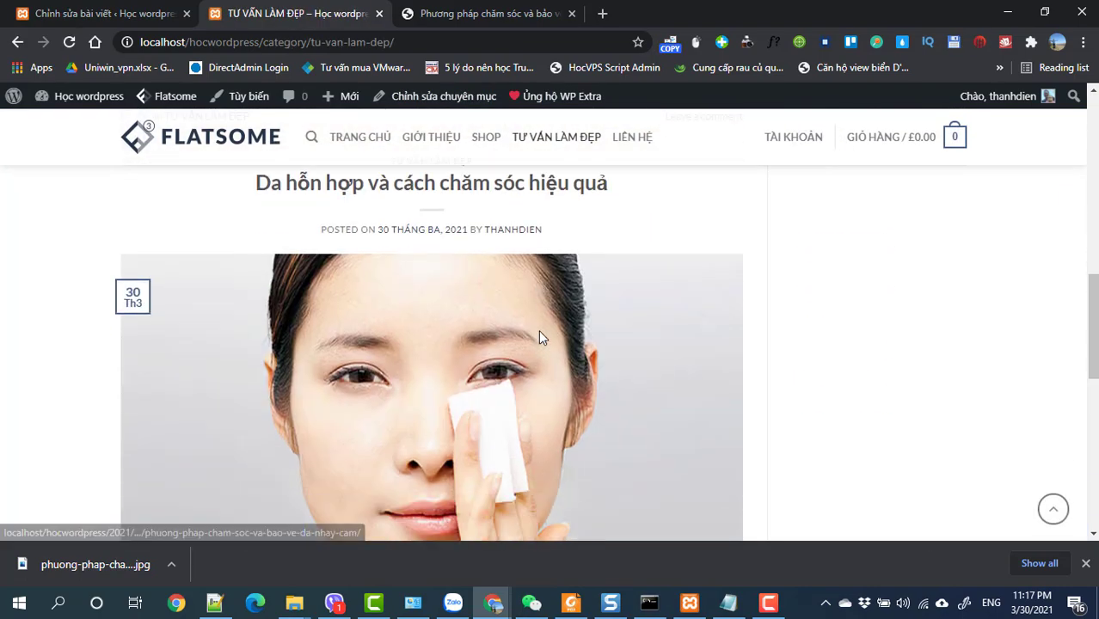
scroll(540, 335, up, 8)
scroll(538, 329, up, 4)
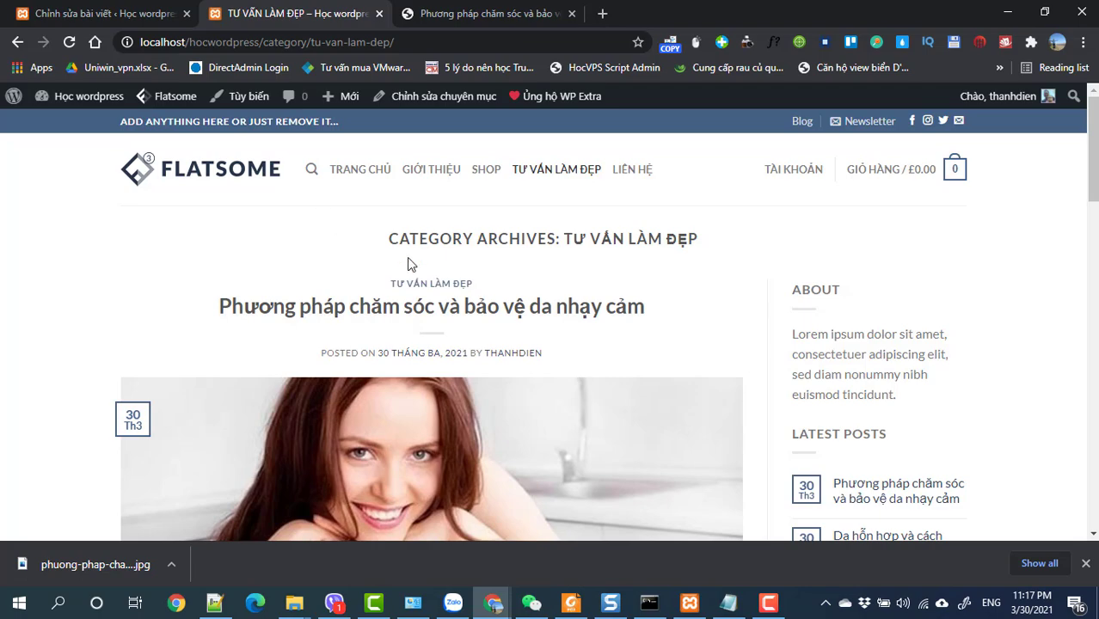
Step: Open the post "Phương pháp chăm sóc và bảo vệ da nhạy cảm" on the site, review its content and return to its editing page
scroll(409, 250, down, 3)
click(385, 307)
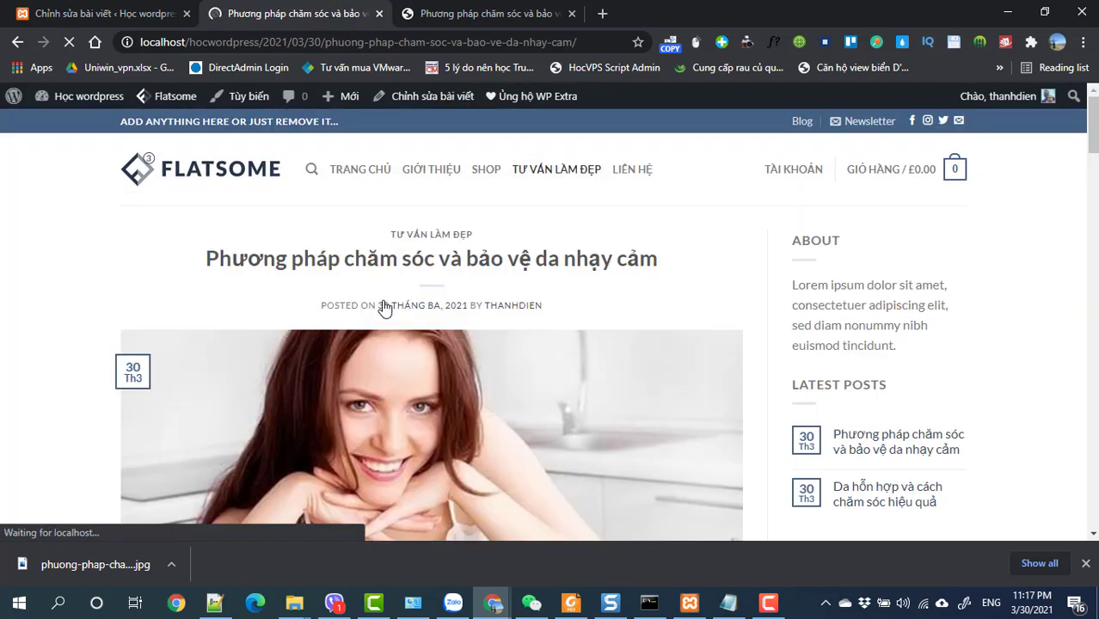
scroll(385, 308, down, 15)
scroll(380, 306, down, 10)
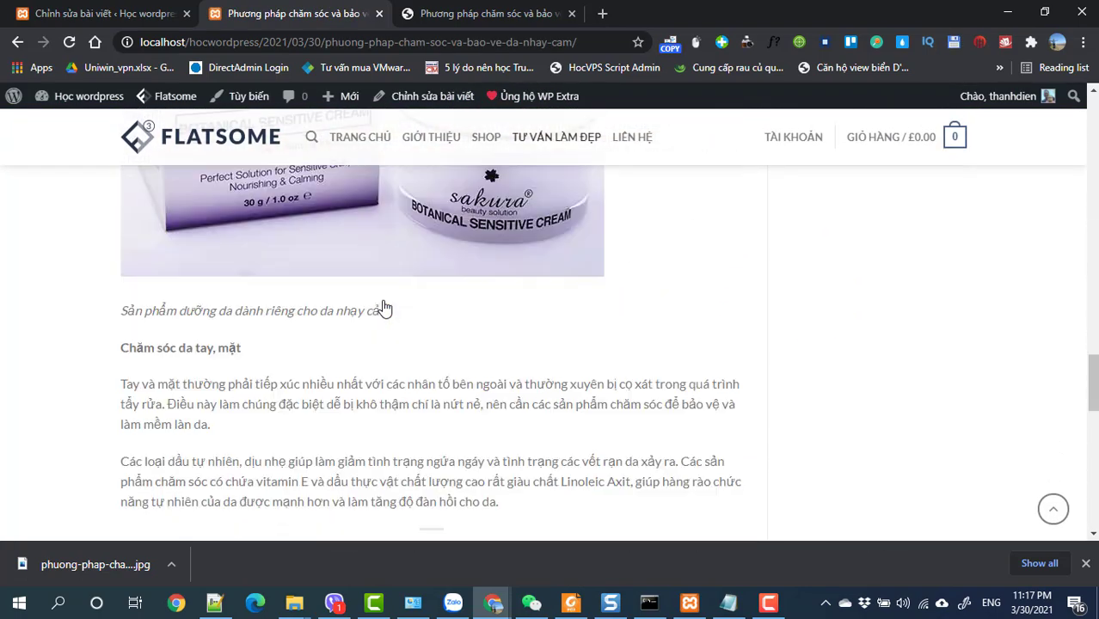
scroll(380, 306, up, 6)
click(92, 17)
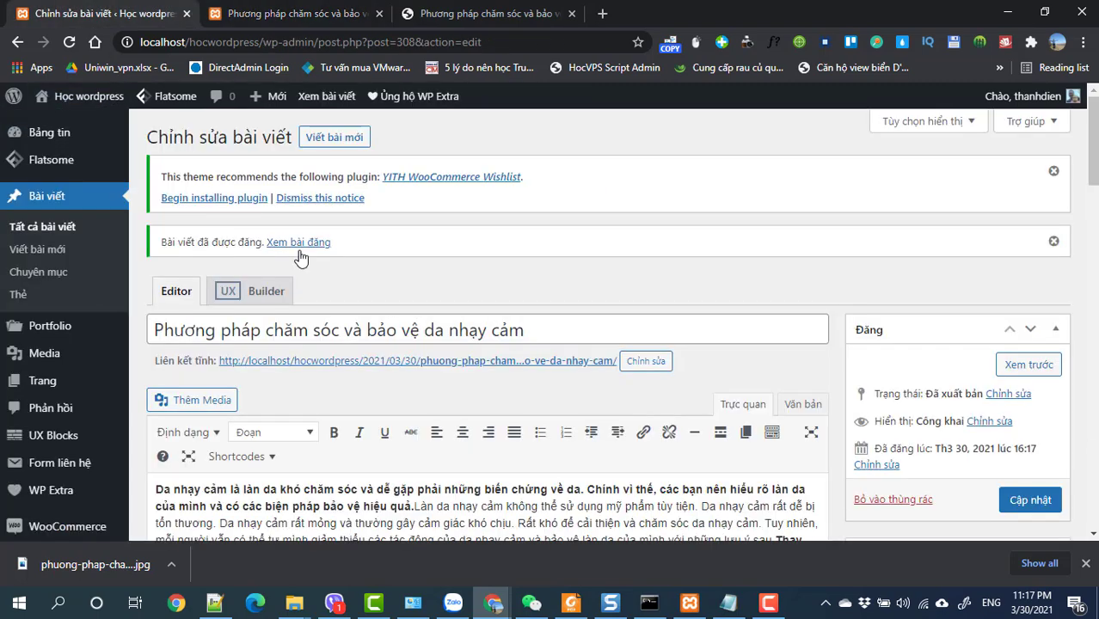